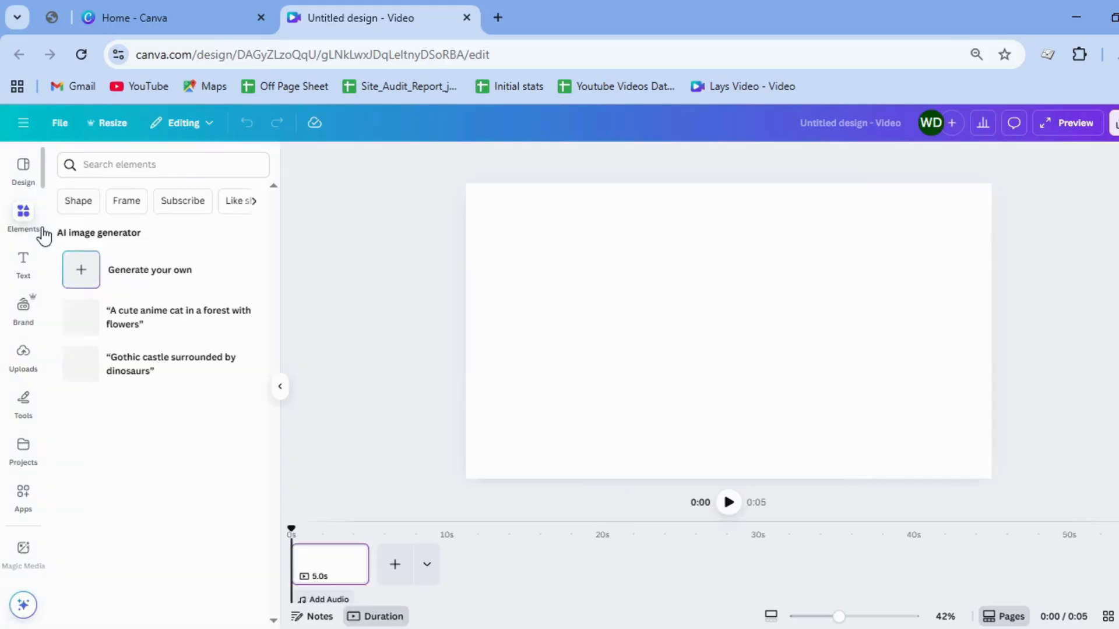
Step: Search the elements for "paint splash" and add the pink paint splatter graphic to the blank page
click(113, 169)
text(pa)
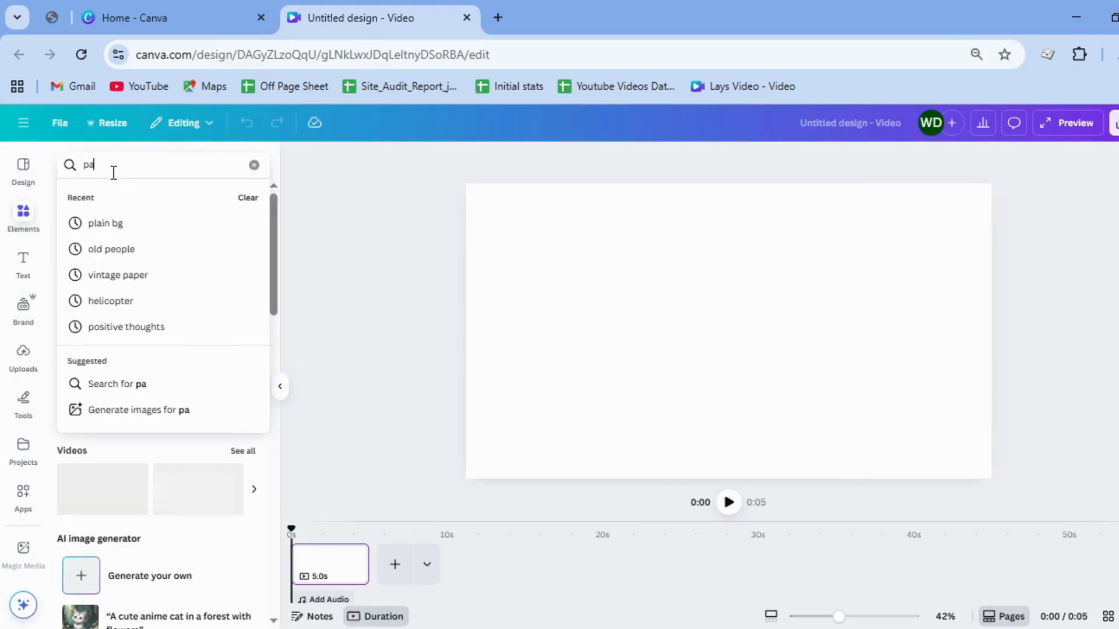
text(int splash)
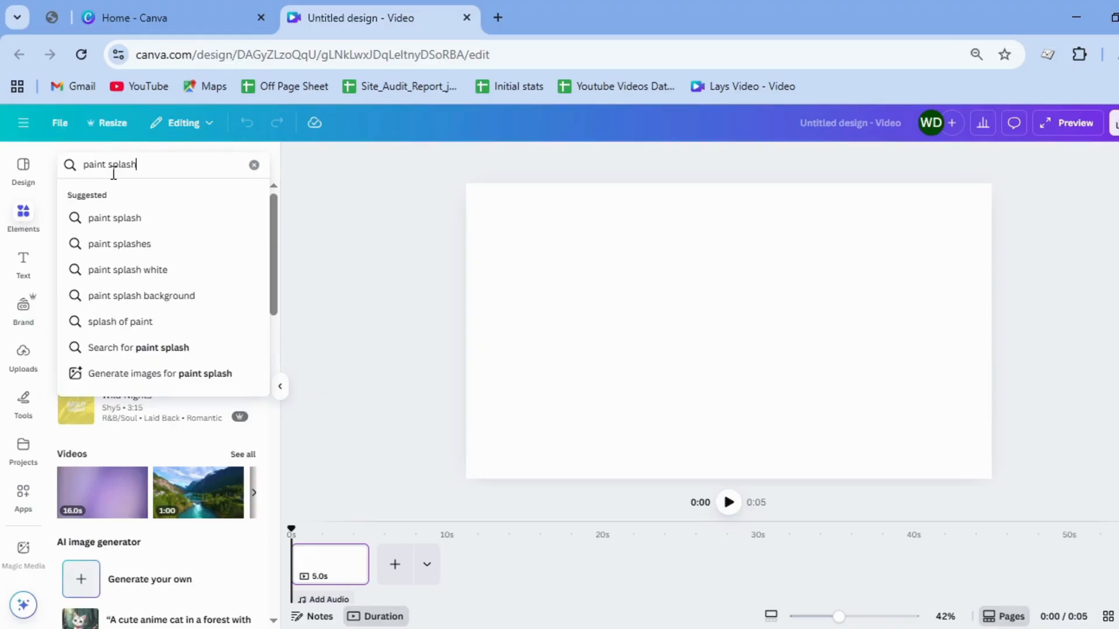
key(Return)
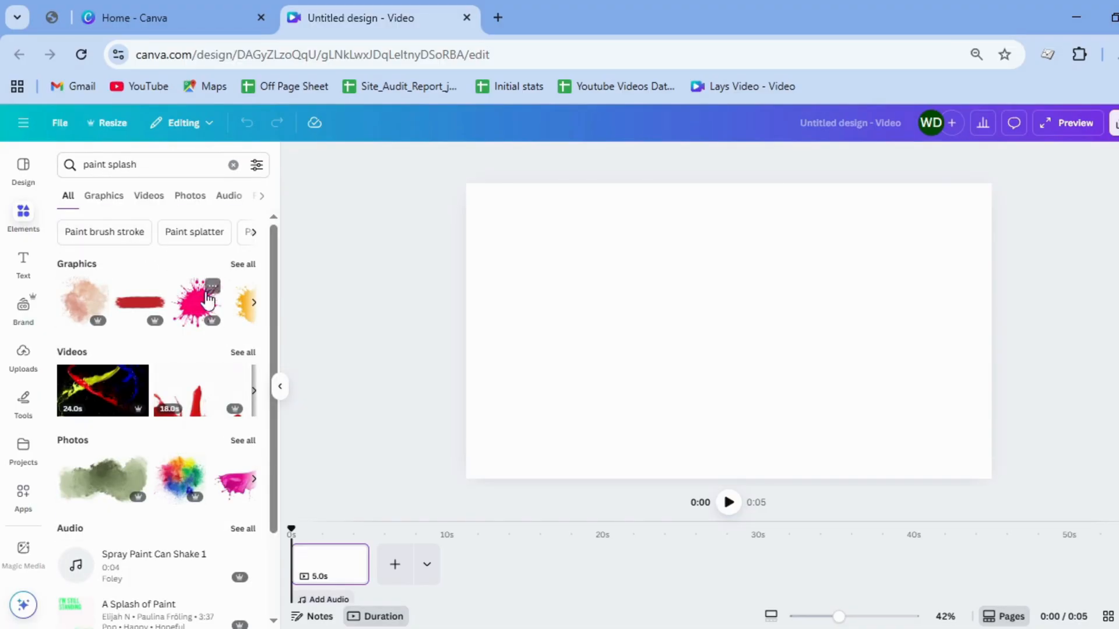
click(193, 317)
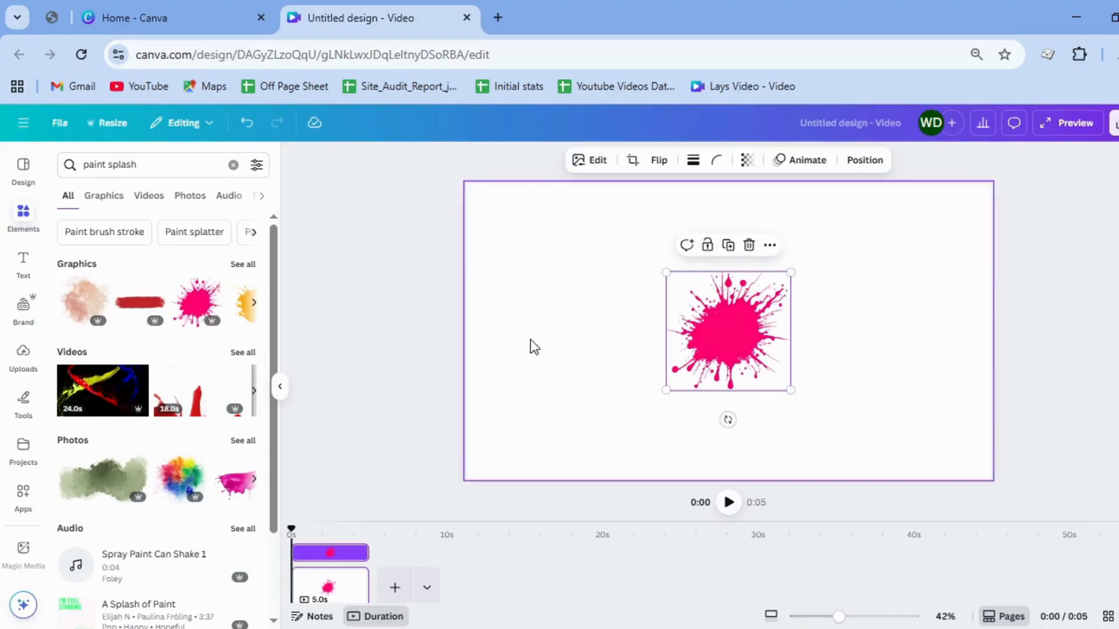
Step: Enlarge the paint splatter to fill most of the page height, rotate it clockwise by about 20 degrees, and centre it
drag(663, 270, 542, 217)
drag(787, 391, 886, 445)
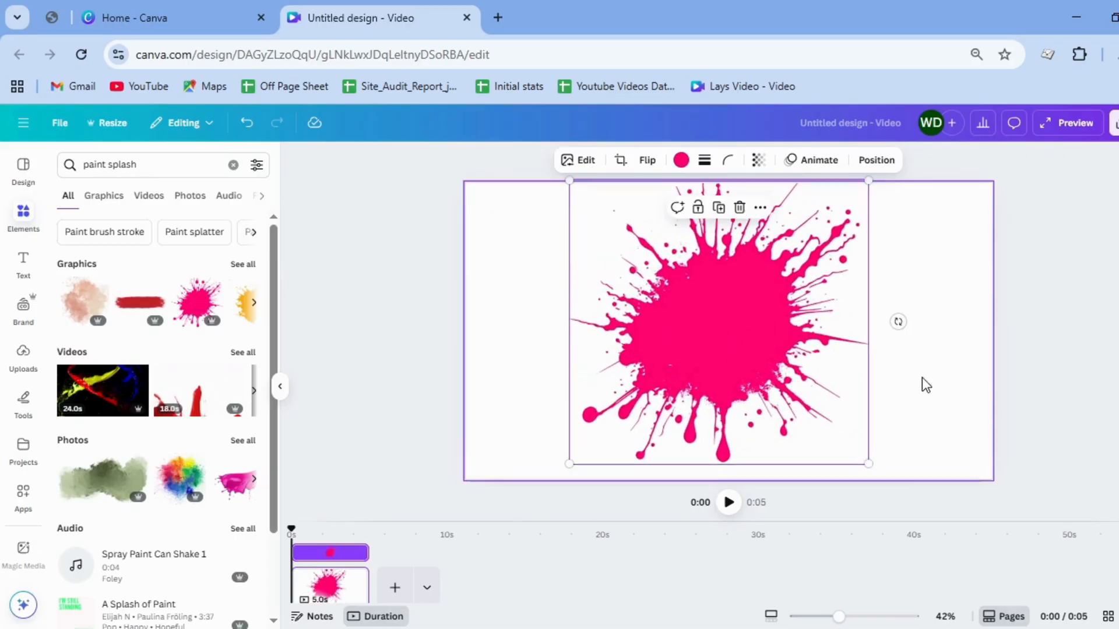
drag(900, 323, 912, 411)
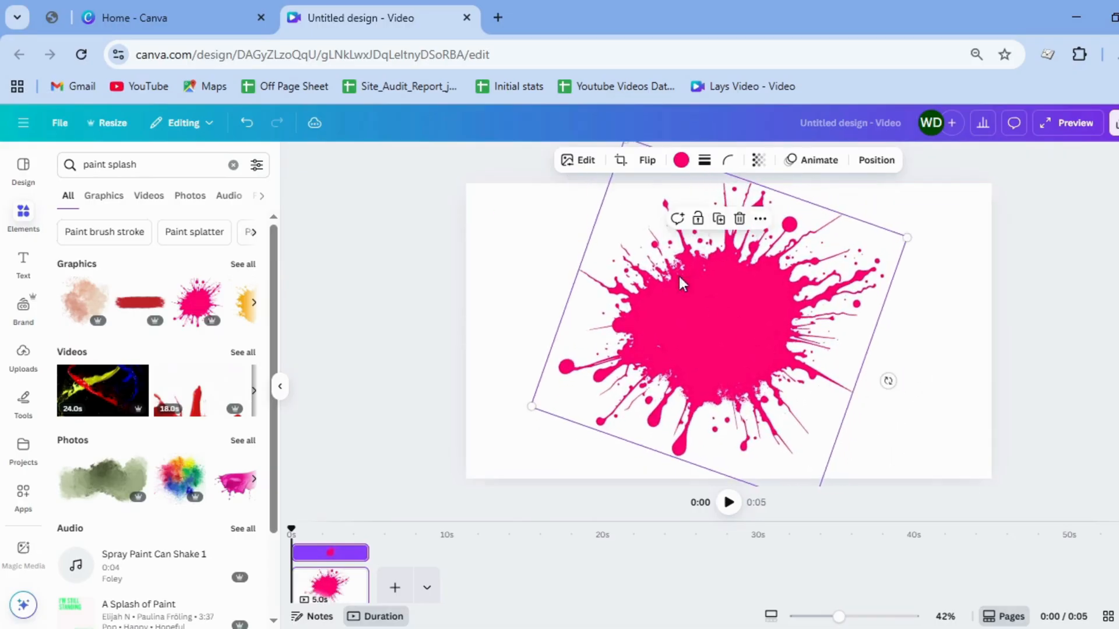
drag(906, 234, 980, 197)
drag(888, 297, 870, 302)
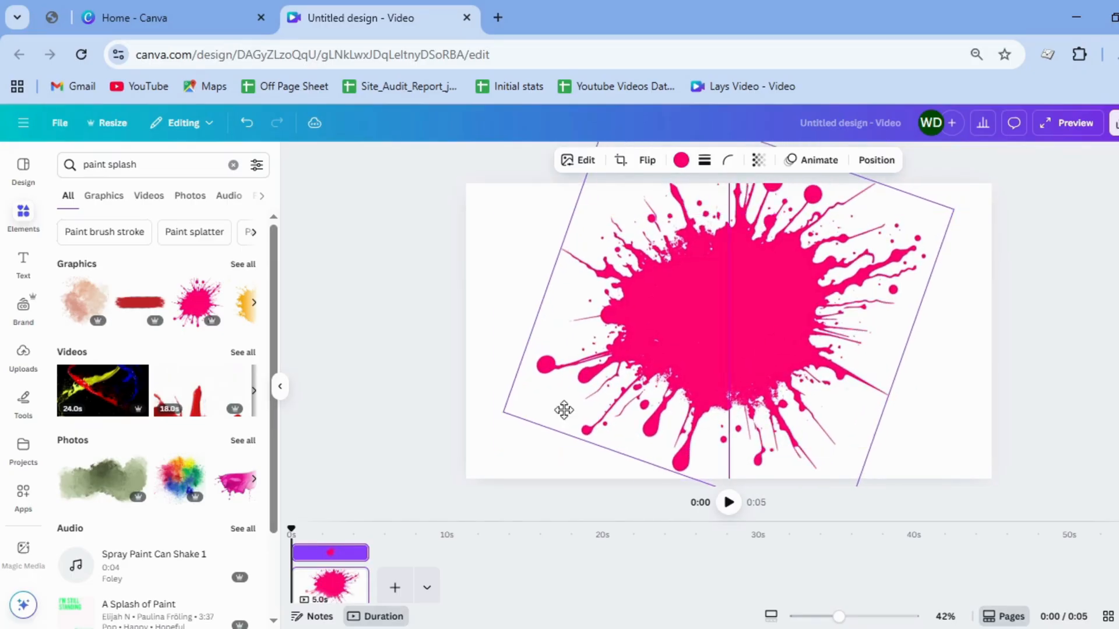
drag(503, 412, 496, 416)
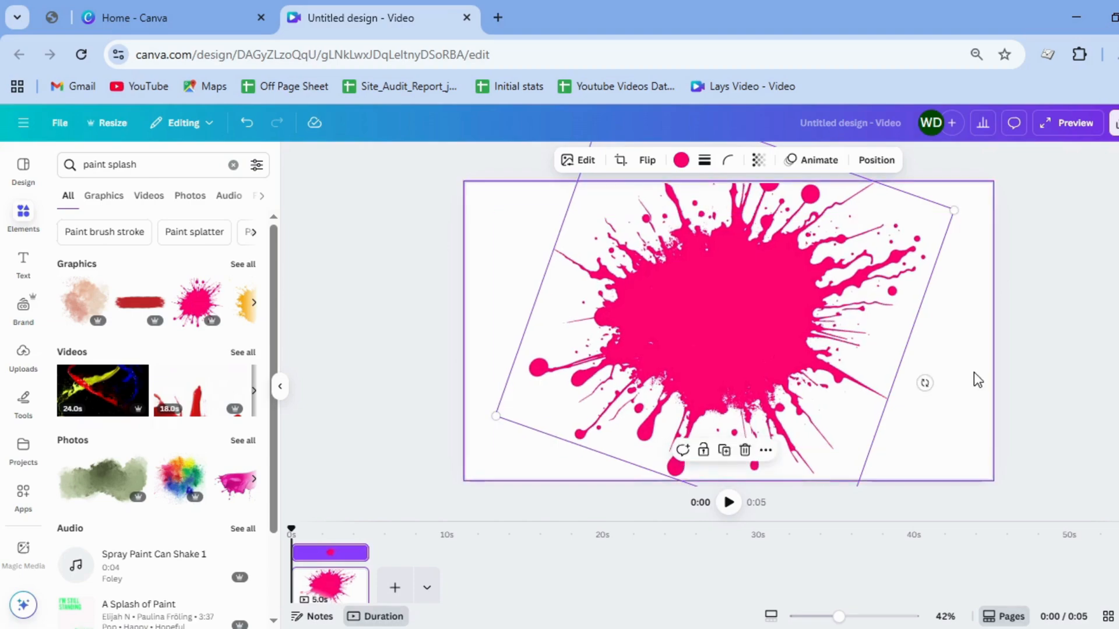
Step: Recolour the paint splatter black
click(685, 163)
click(685, 162)
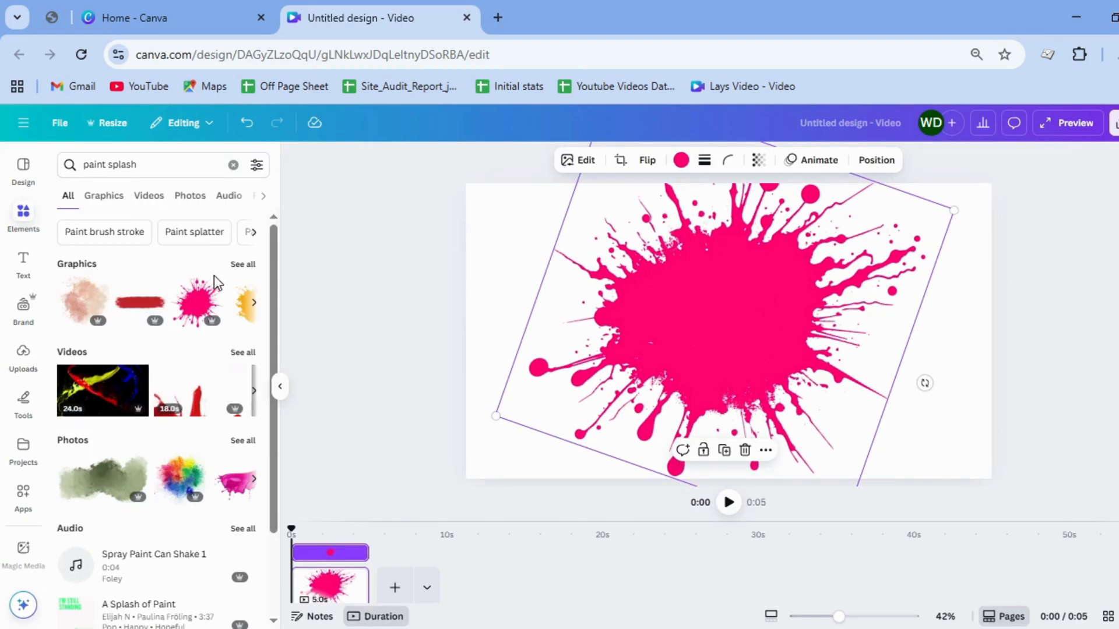
click(687, 164)
click(128, 338)
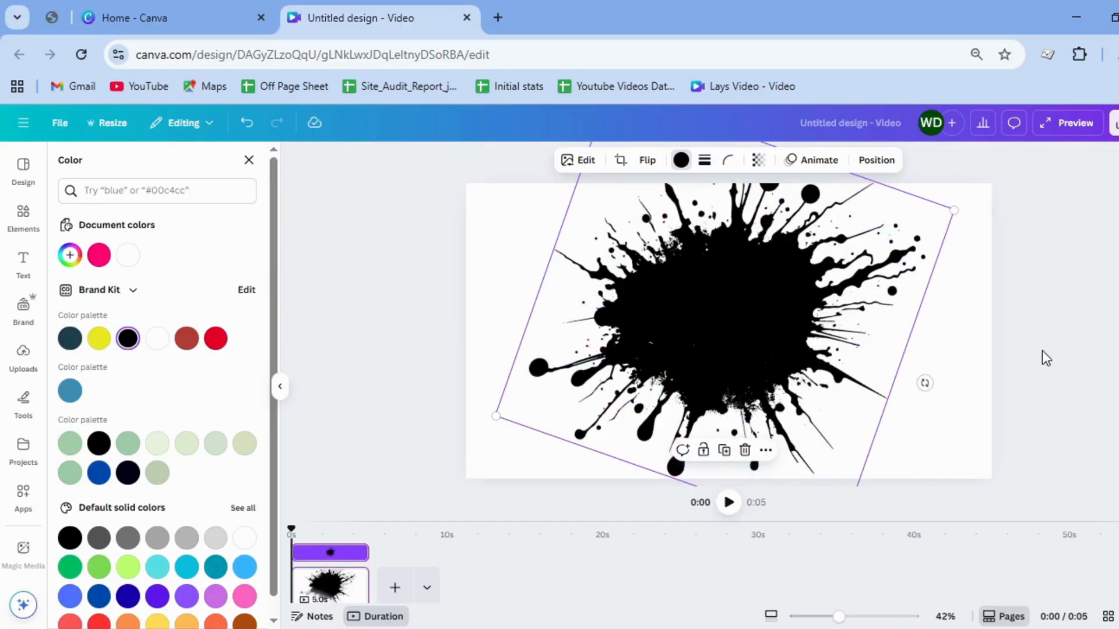
click(1022, 318)
Step: Search the elements for "curve brush" and add the slightly arched black brush stroke graphic
click(23, 215)
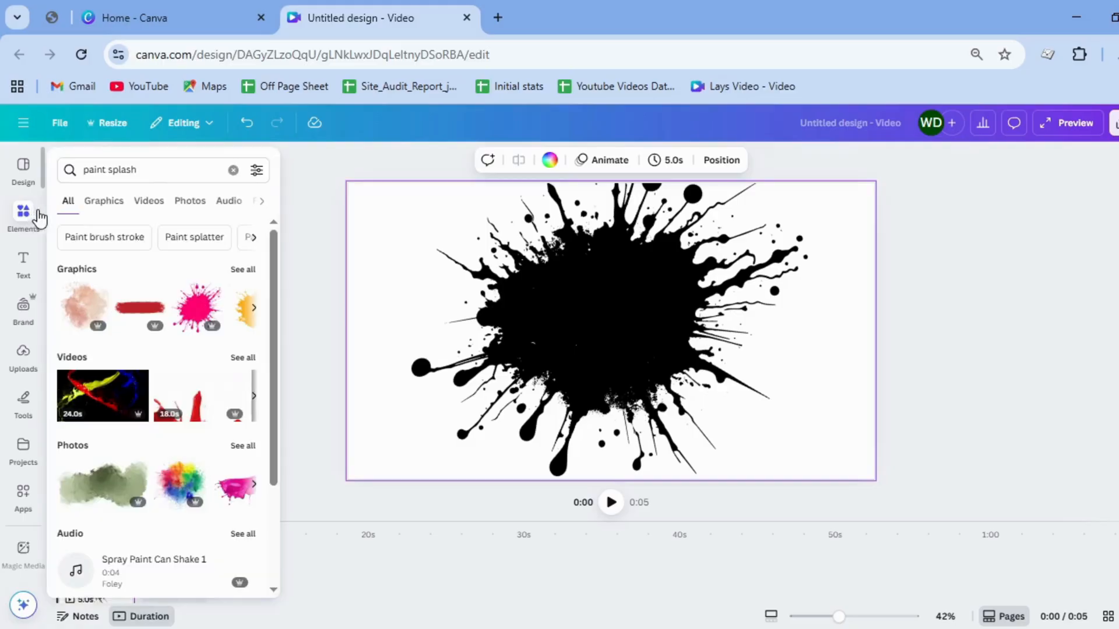
click(75, 169)
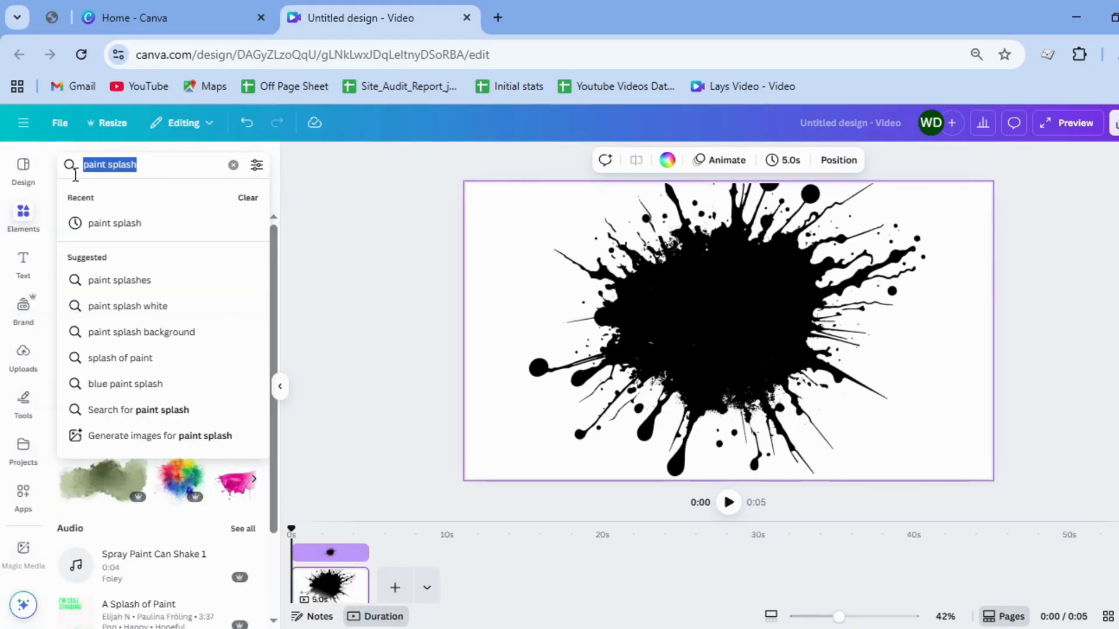
text(curve br)
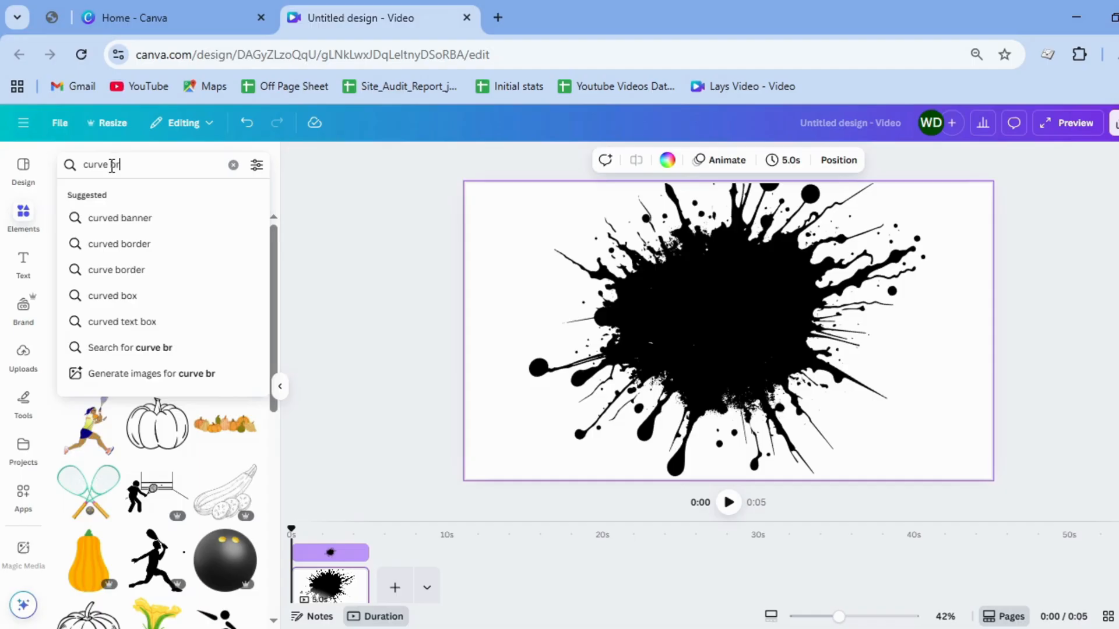
text(ush)
key(Return)
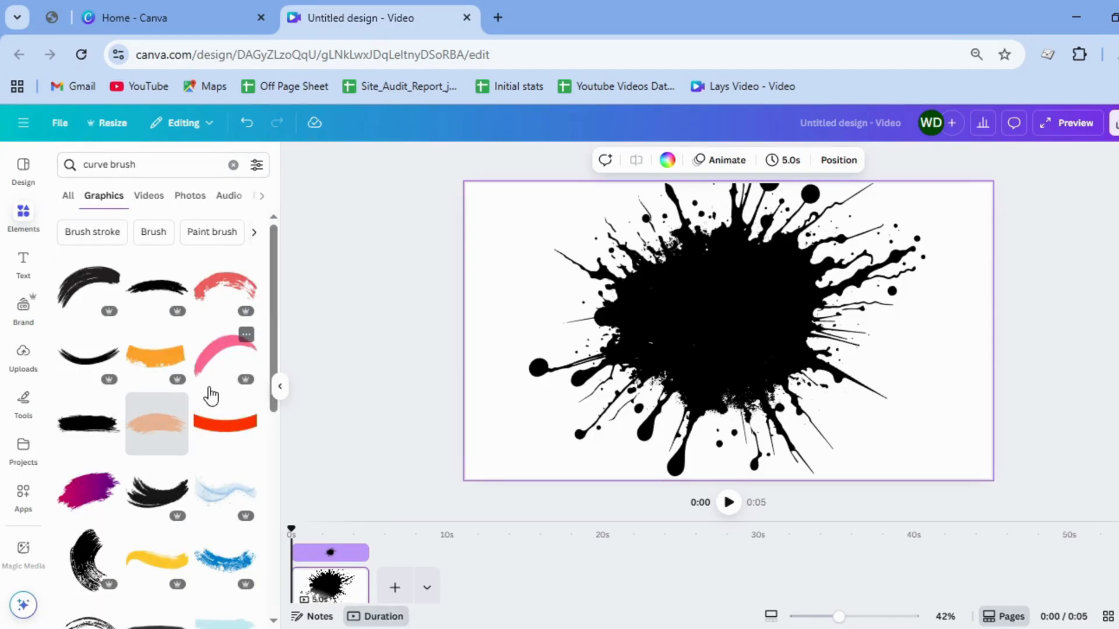
click(156, 285)
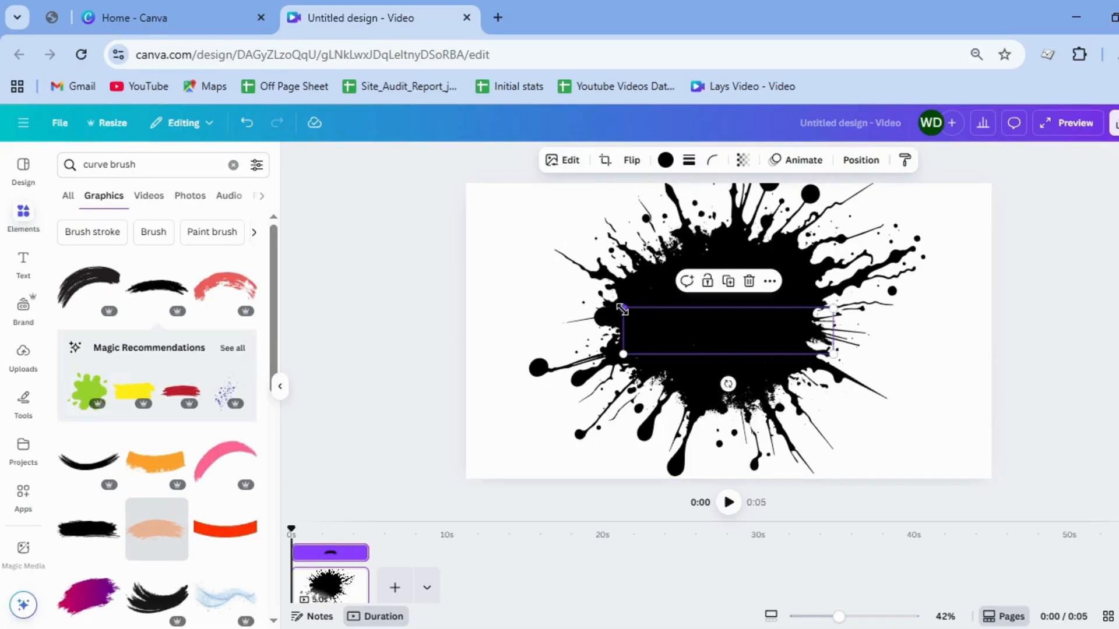
Step: Stretch the brush stroke across nearly the full page width over the splatter's middle and recolour it white
drag(623, 310, 457, 293)
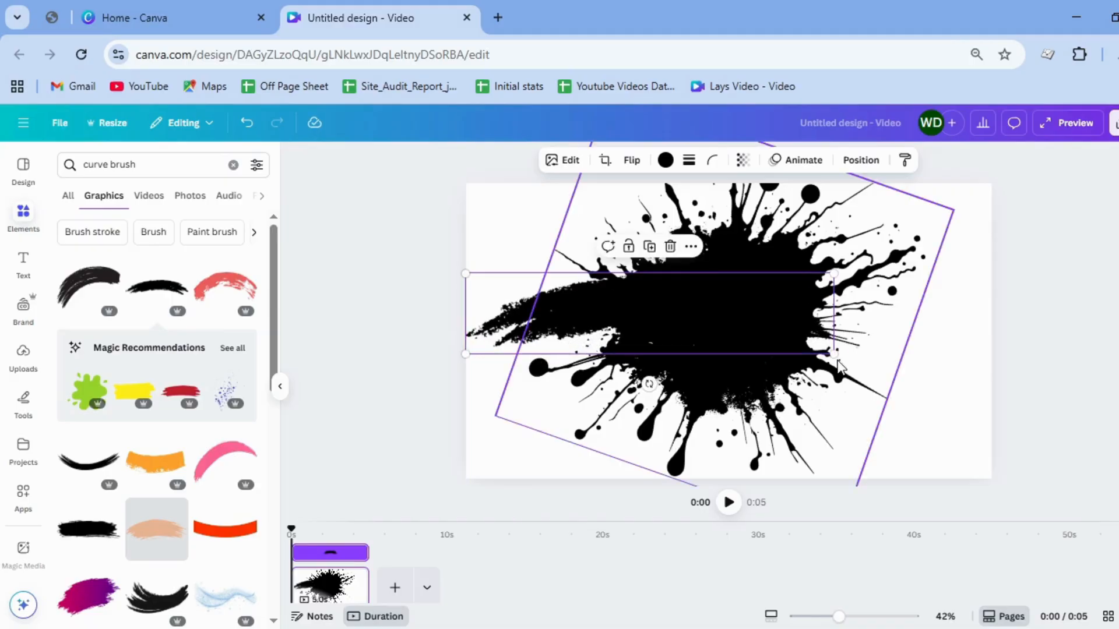
mouse_move(838, 360)
mouse_down()
mouse_move(910, 366)
mouse_move(918, 406)
mouse_up()
drag(770, 328, 769, 349)
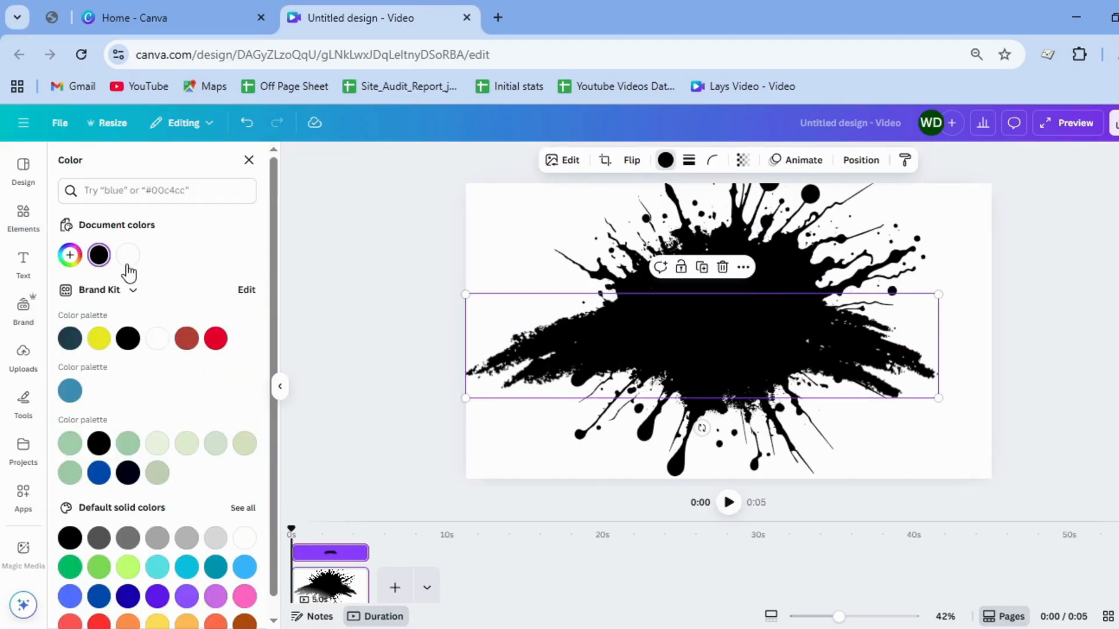
click(127, 257)
click(1071, 374)
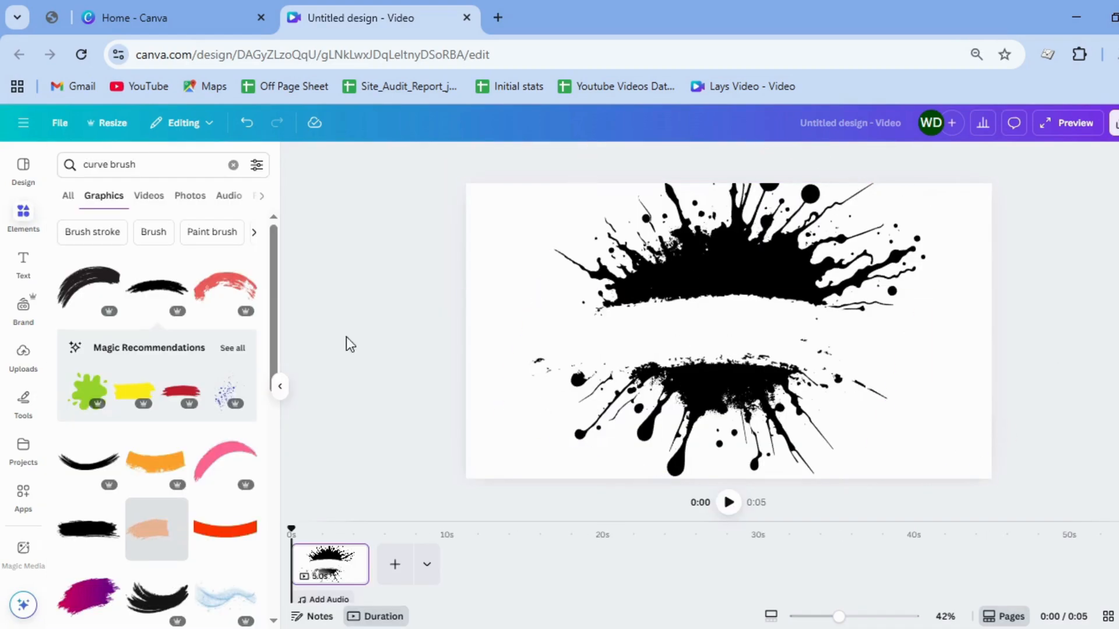
Step: Add a heading with the text "SYDNEY" in the white band across the splatter
click(23, 263)
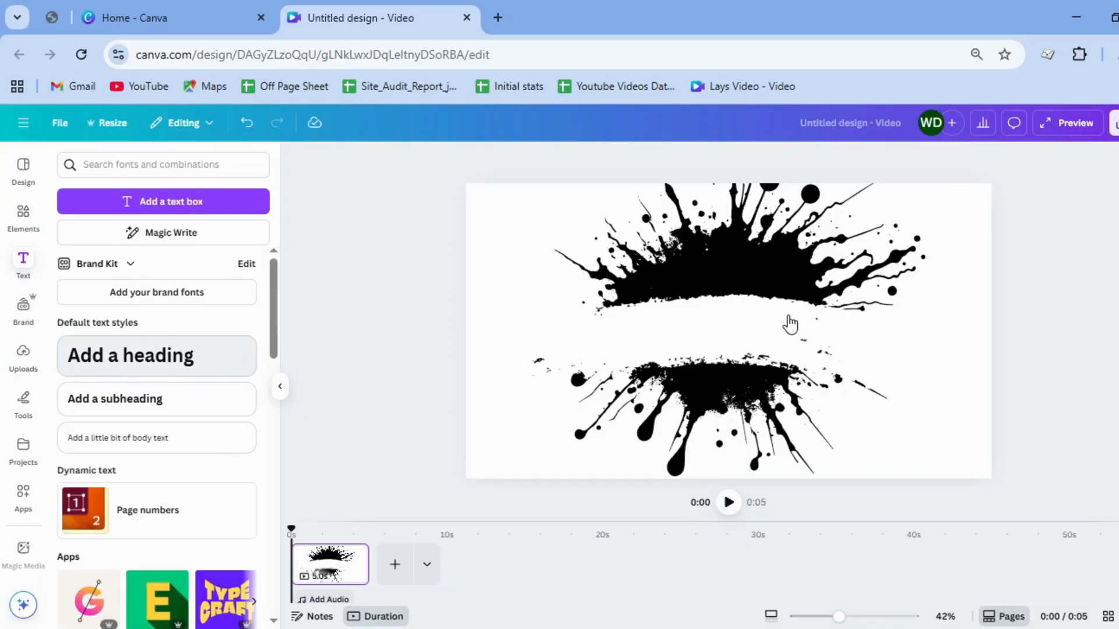
text(S)
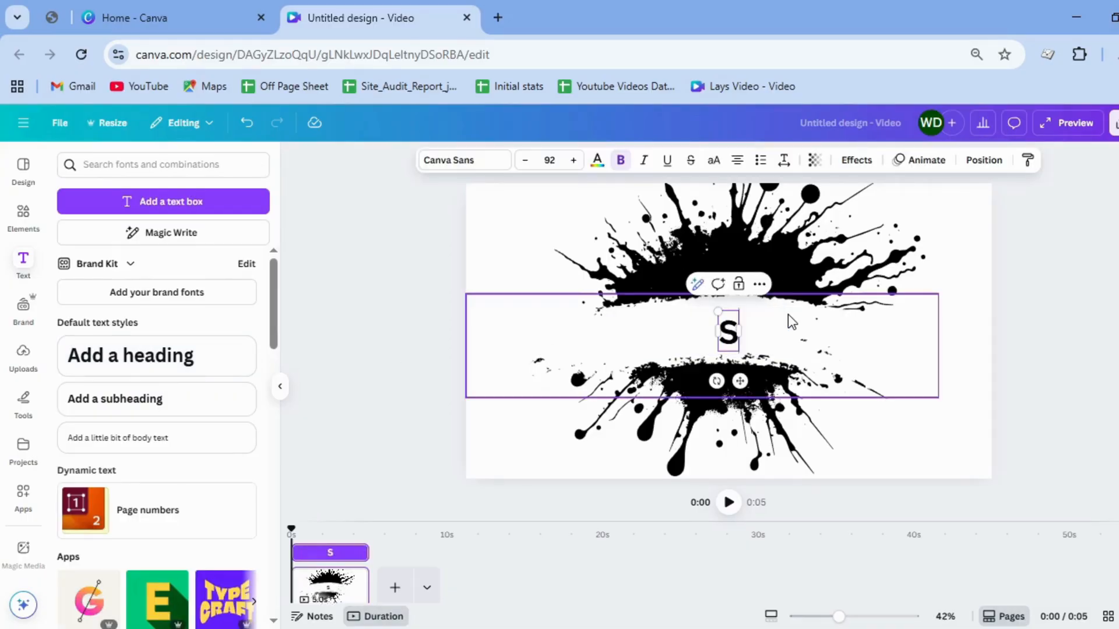
text(YDNEY)
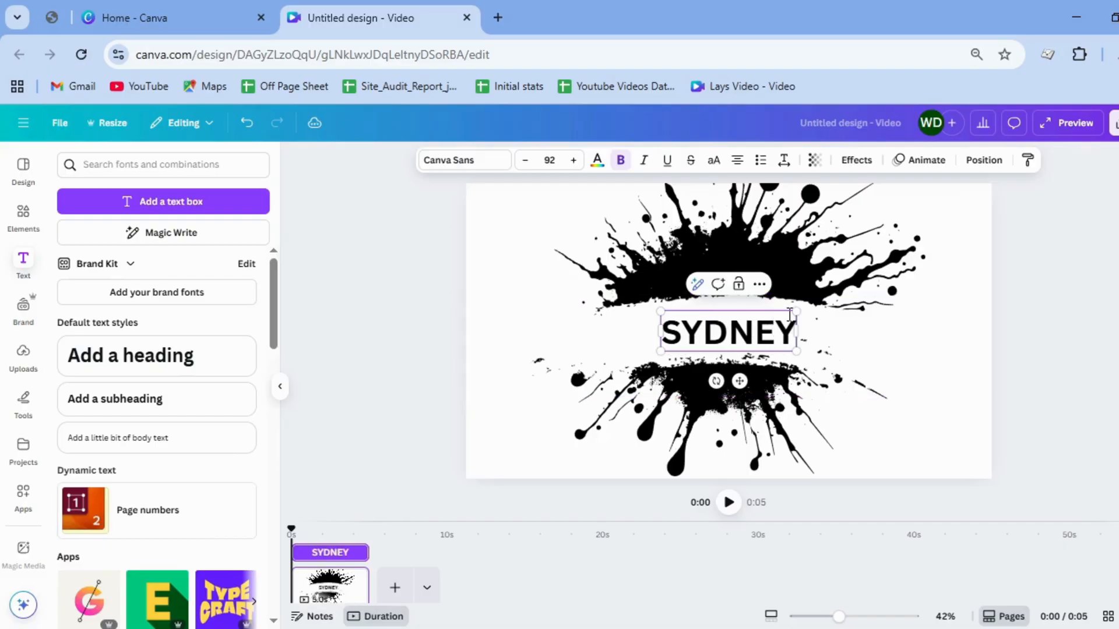
click(925, 338)
Step: Apply the Curve shape effect to the SYDNEY heading with a curve value of 38
click(787, 350)
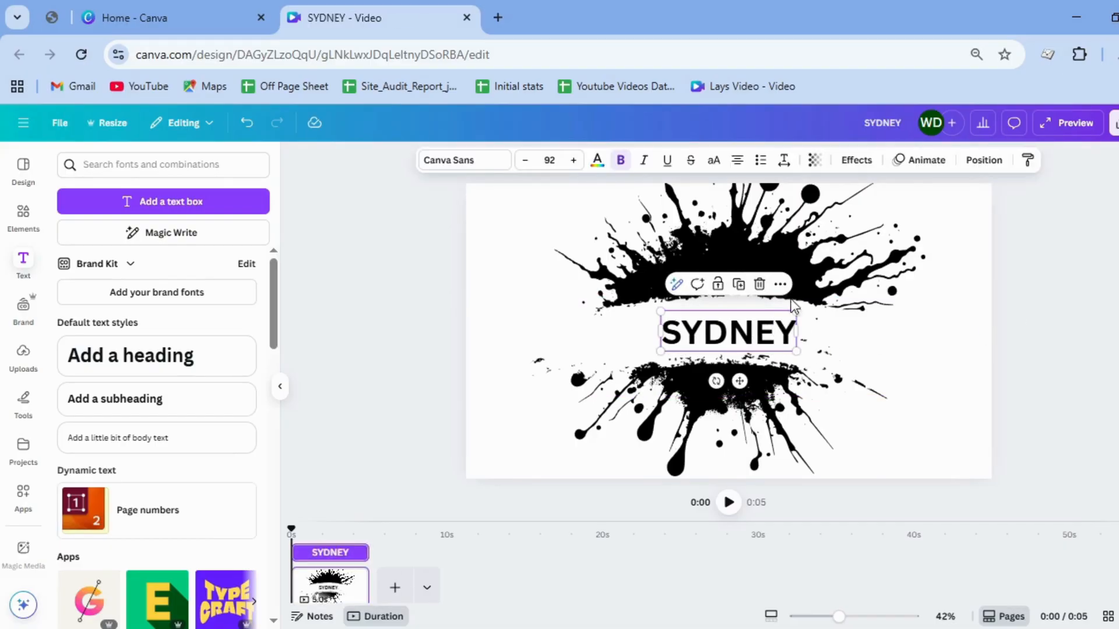
click(858, 160)
scroll(187, 408, down, 1)
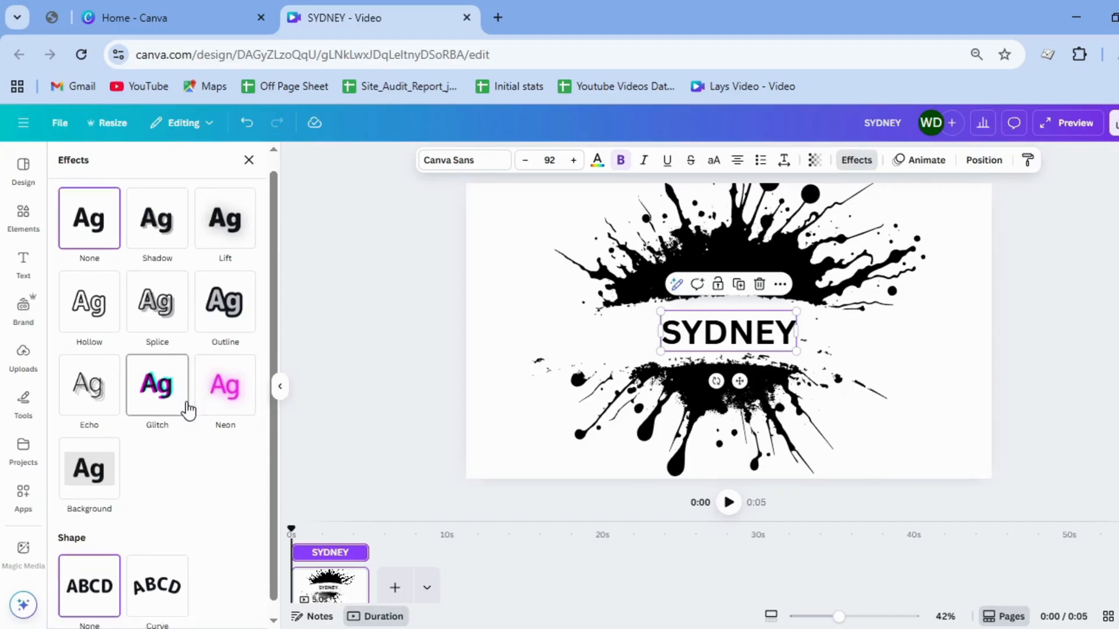
click(174, 580)
scroll(209, 557, down, 1)
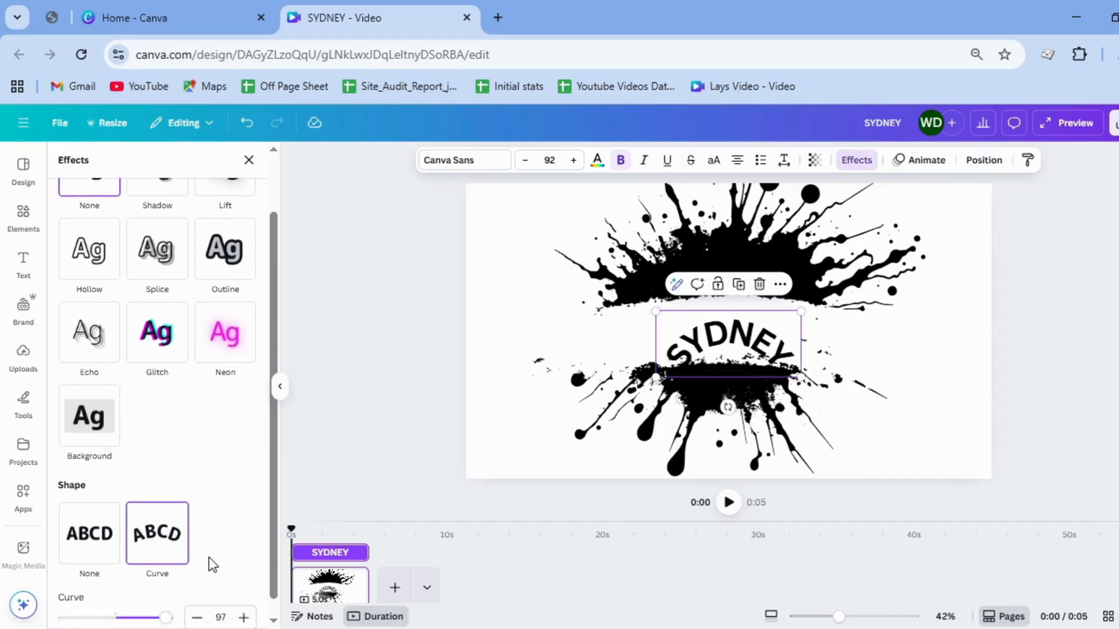
drag(168, 605, 136, 602)
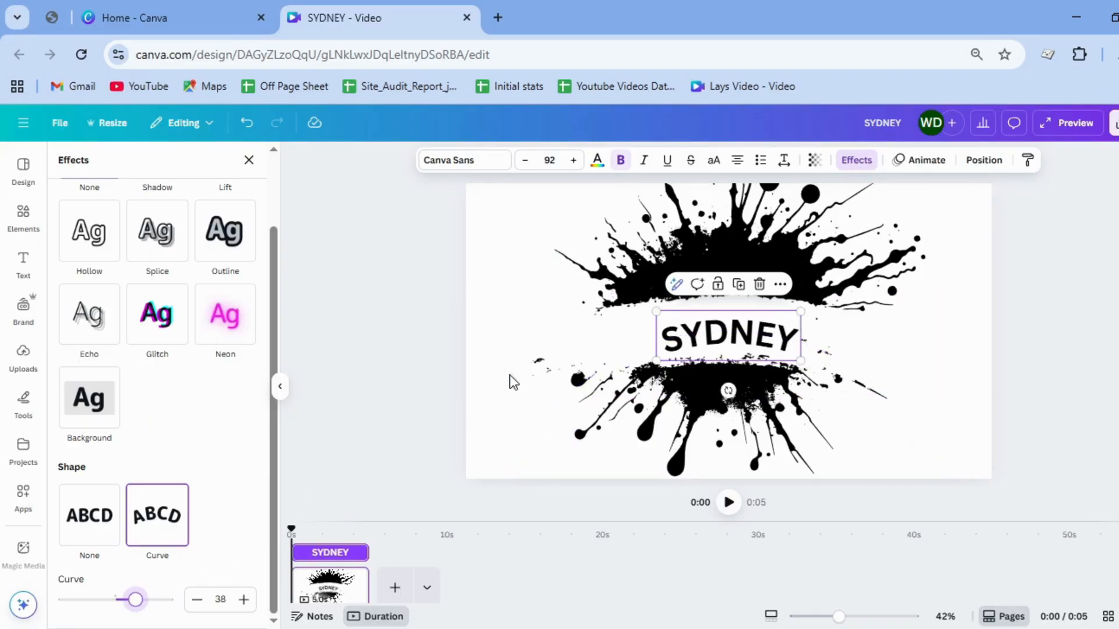
Step: Enlarge the curved SYDNEY text to a font size of about 164 and centre it within the splatter
drag(655, 313, 687, 336)
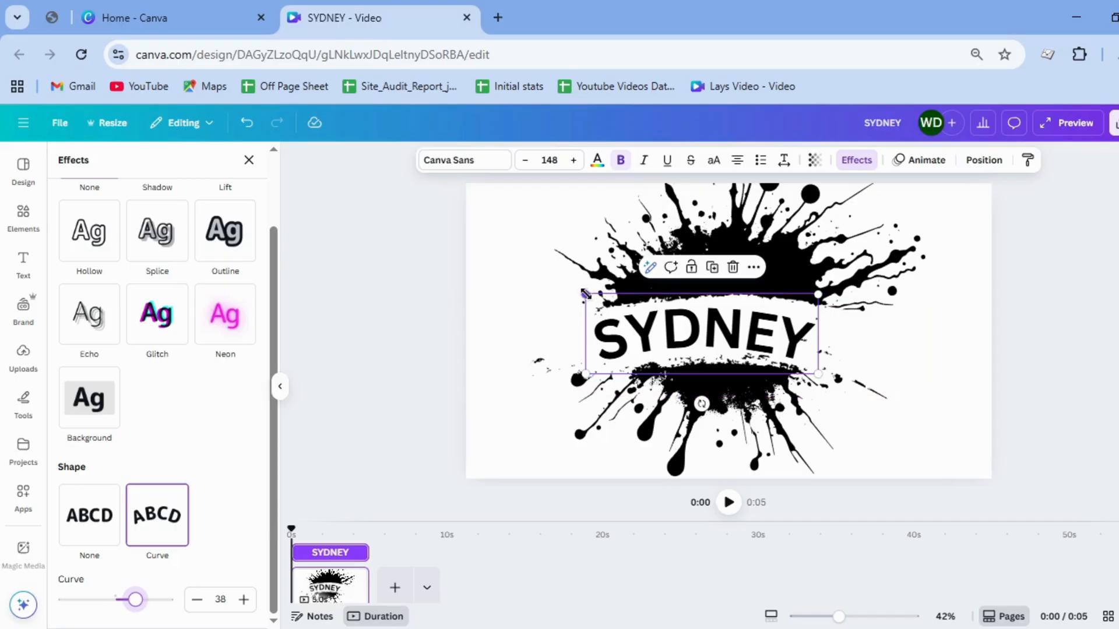
drag(586, 294, 561, 285)
drag(661, 343, 688, 339)
Step: Shift the white brush stroke slightly up and to the right behind the SYDNEY text
click(812, 368)
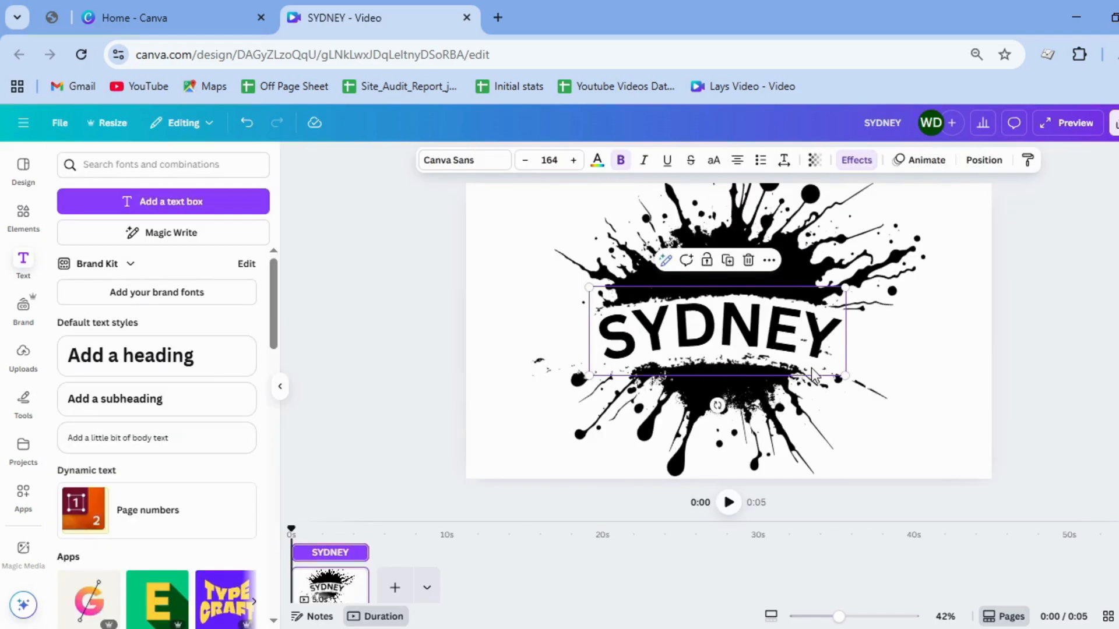
drag(903, 346, 929, 352)
click(1017, 379)
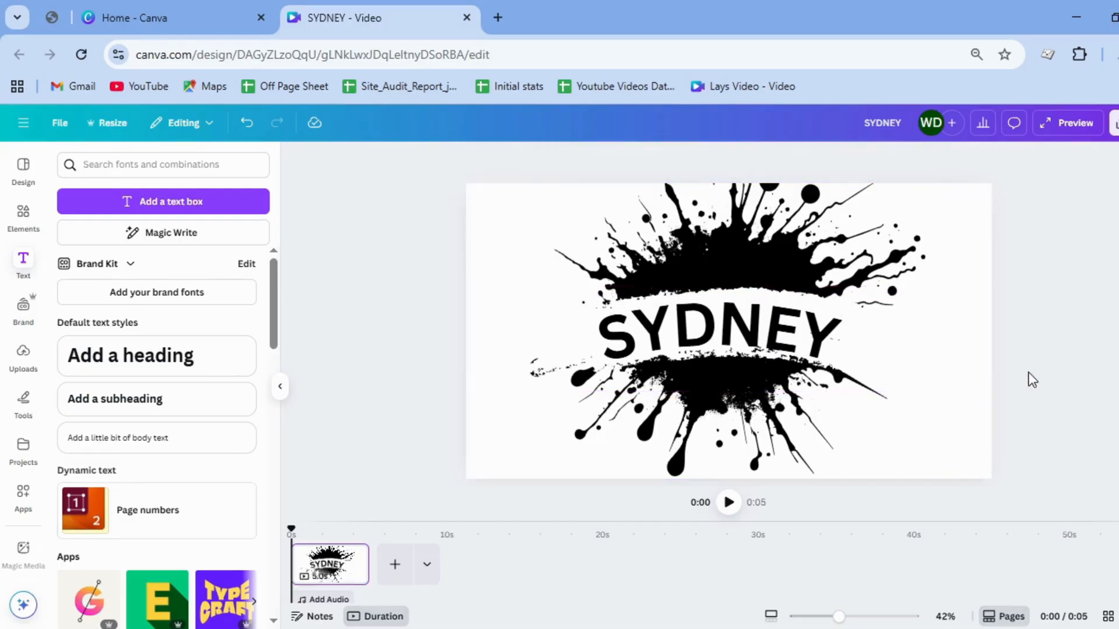
Step: Change the SYDNEY text's font to League Spartan and nudge the text slightly down within the white band
click(770, 365)
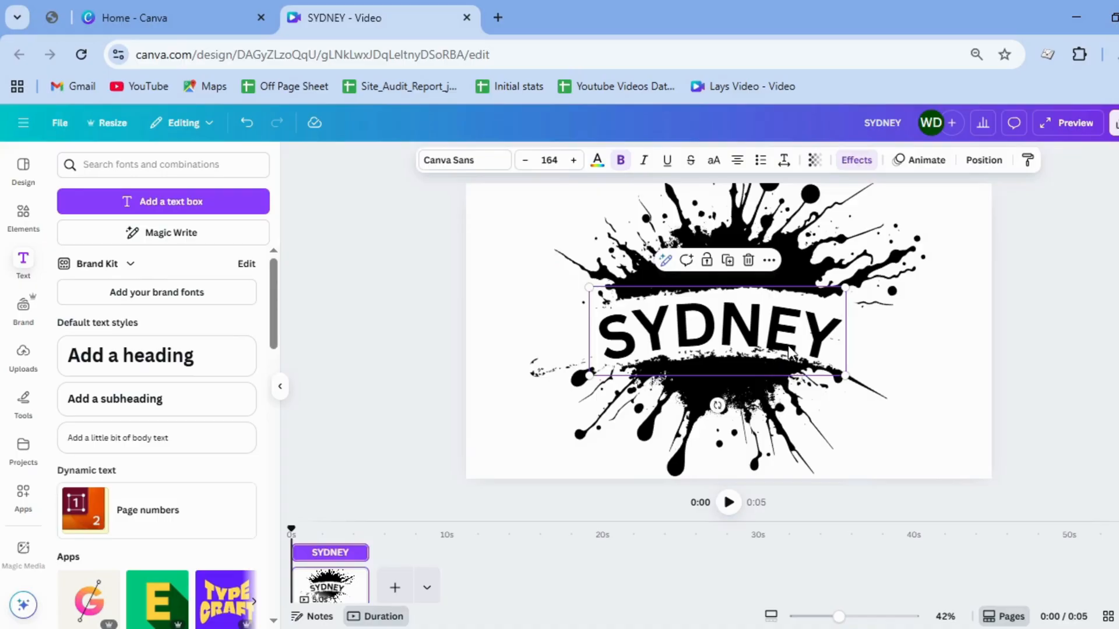
click(1049, 354)
click(780, 351)
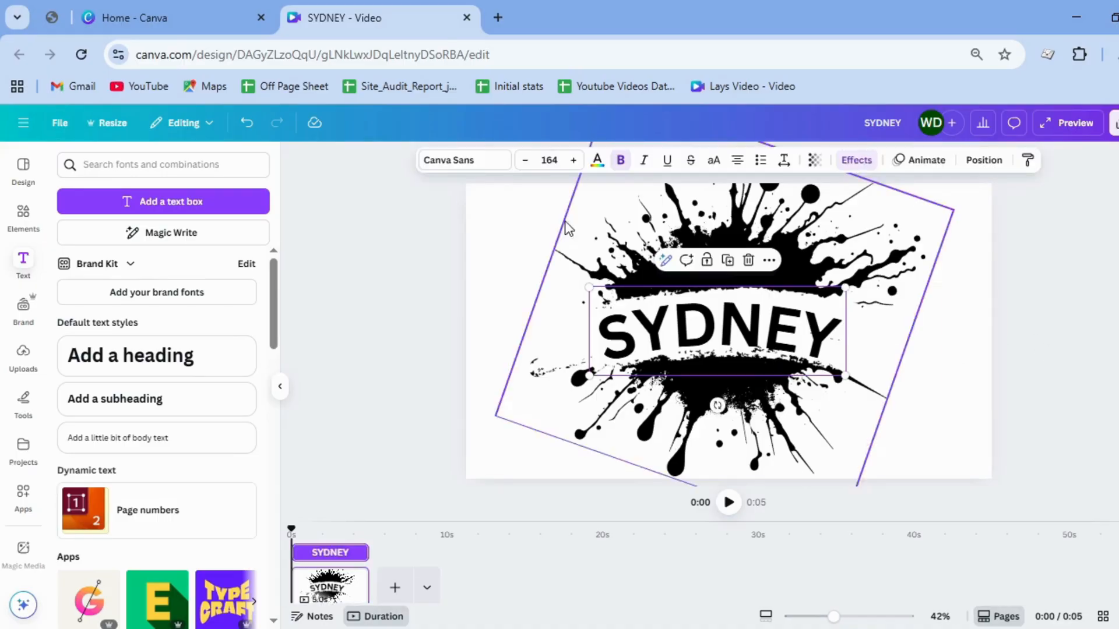
click(481, 165)
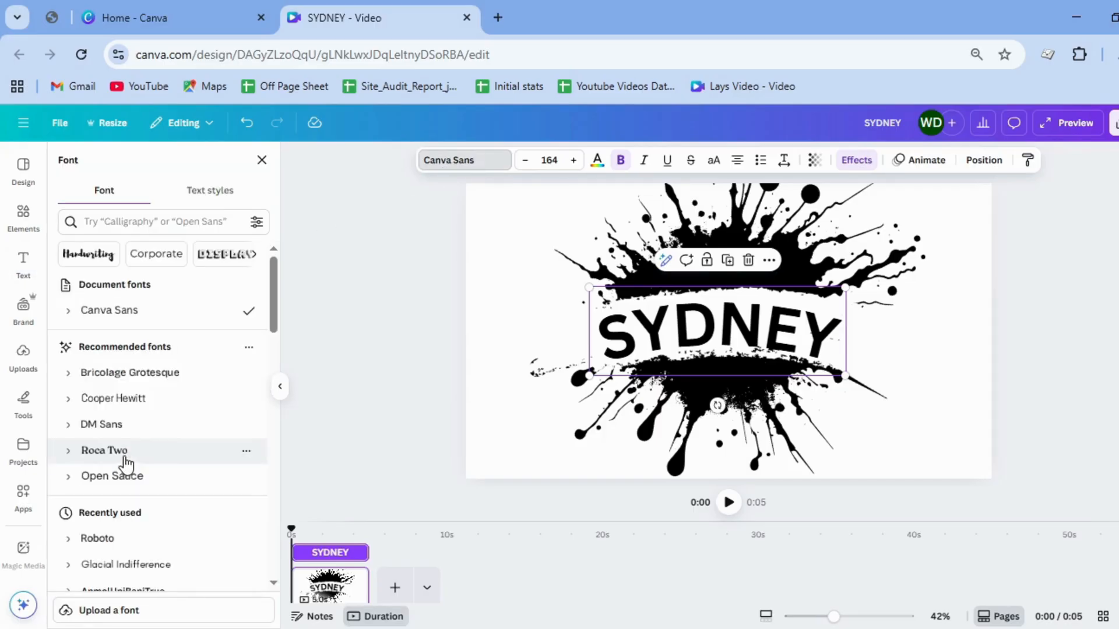
scroll(125, 466, down, 10)
scroll(128, 478, down, 10)
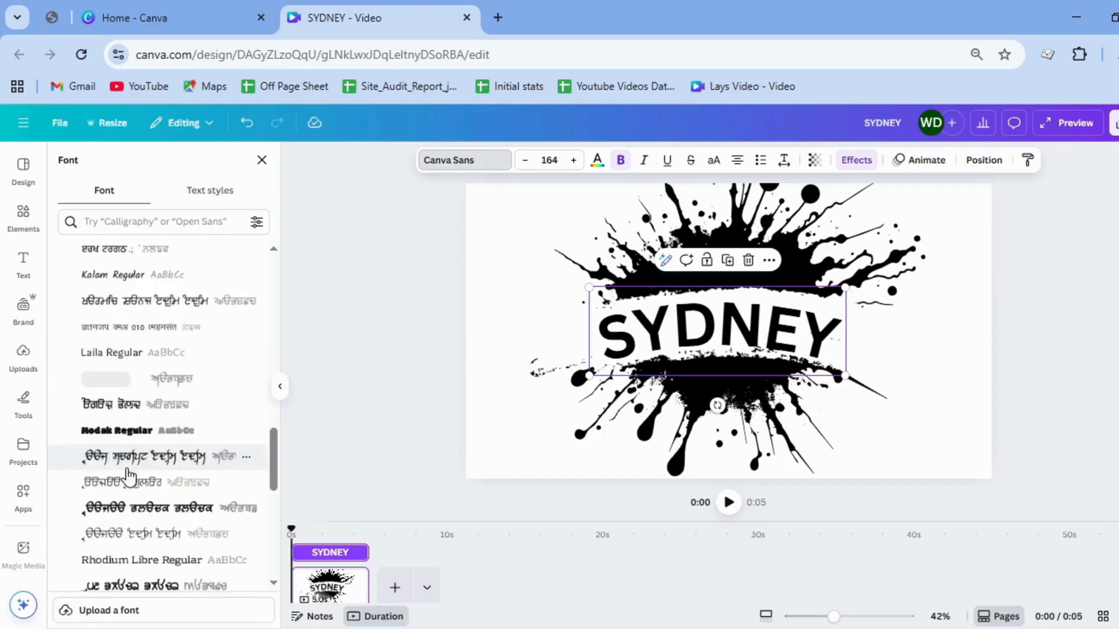
scroll(127, 475, down, 3)
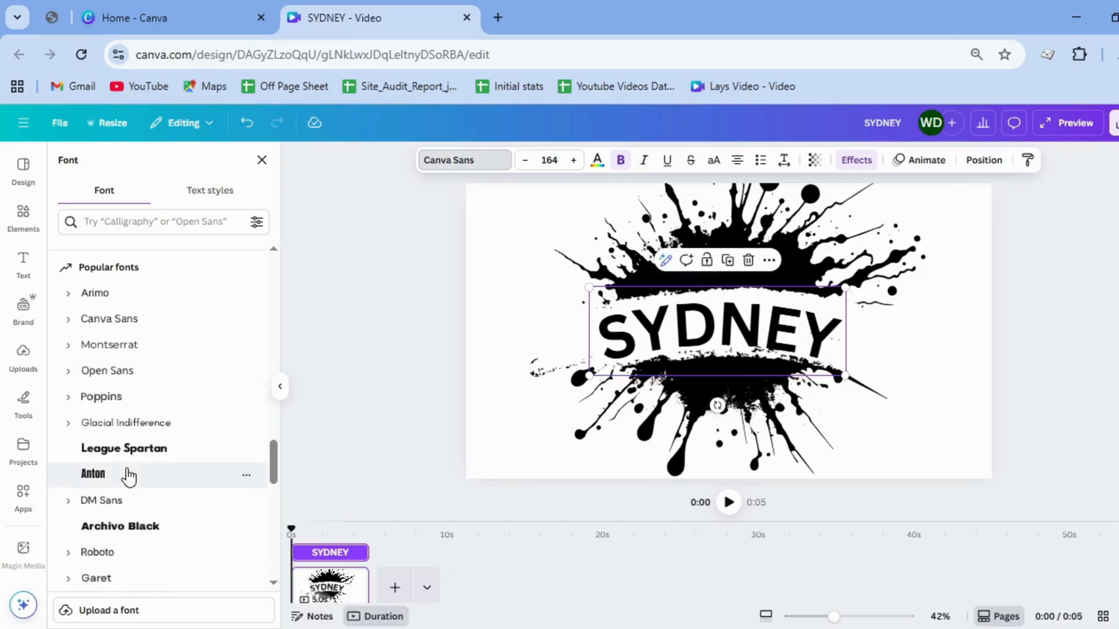
click(140, 452)
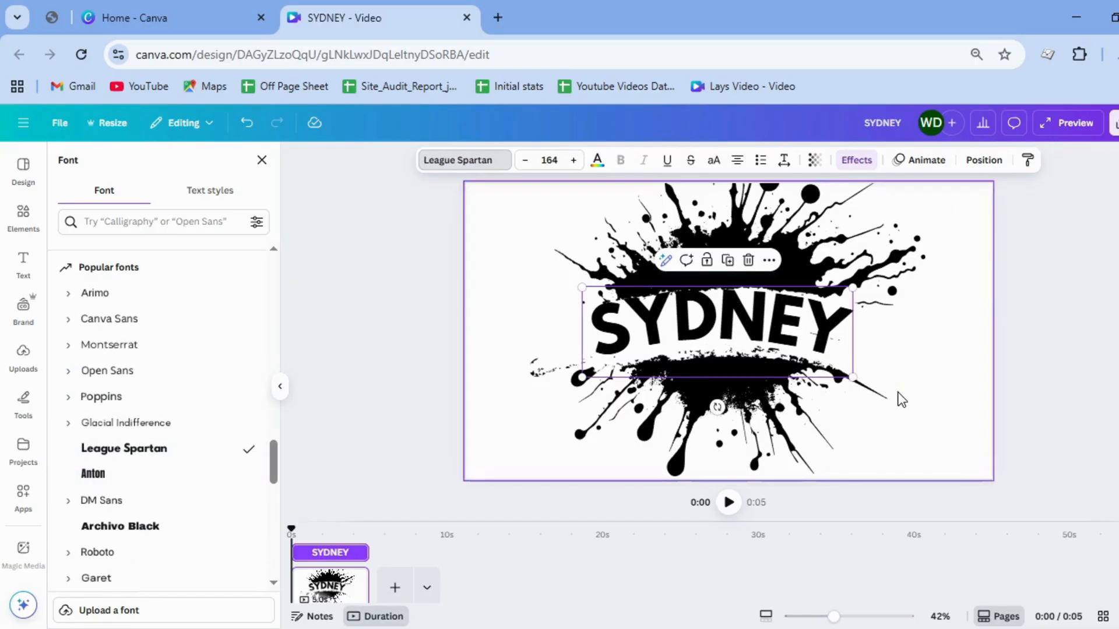
click(1071, 335)
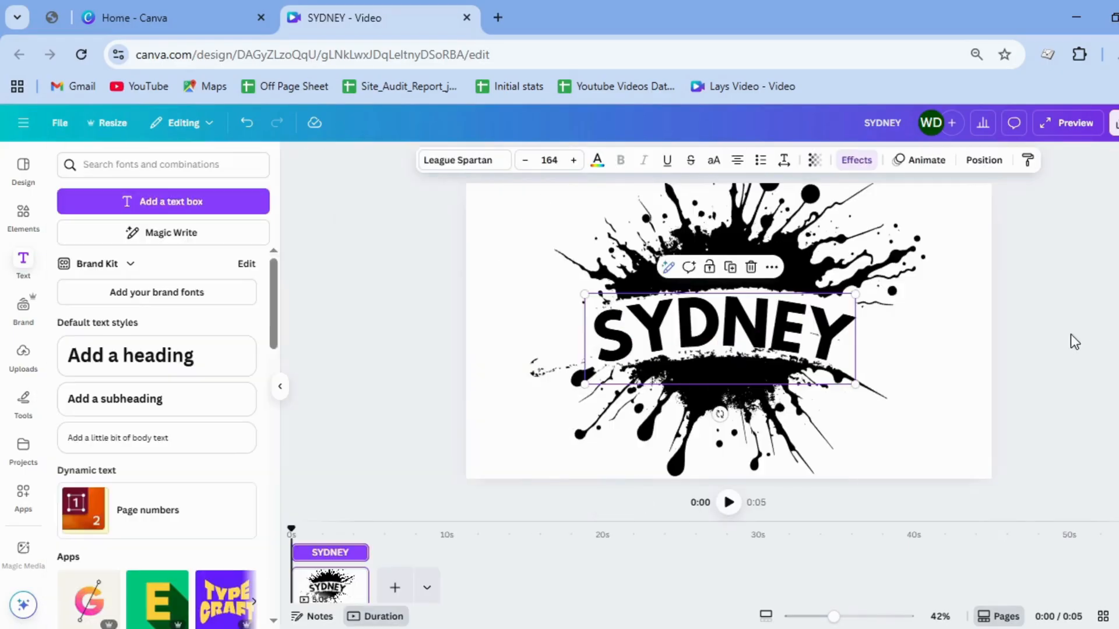
Step: Nudge the SYDNEY text slightly to the right within the white brush-stroke band
click(1055, 389)
click(847, 366)
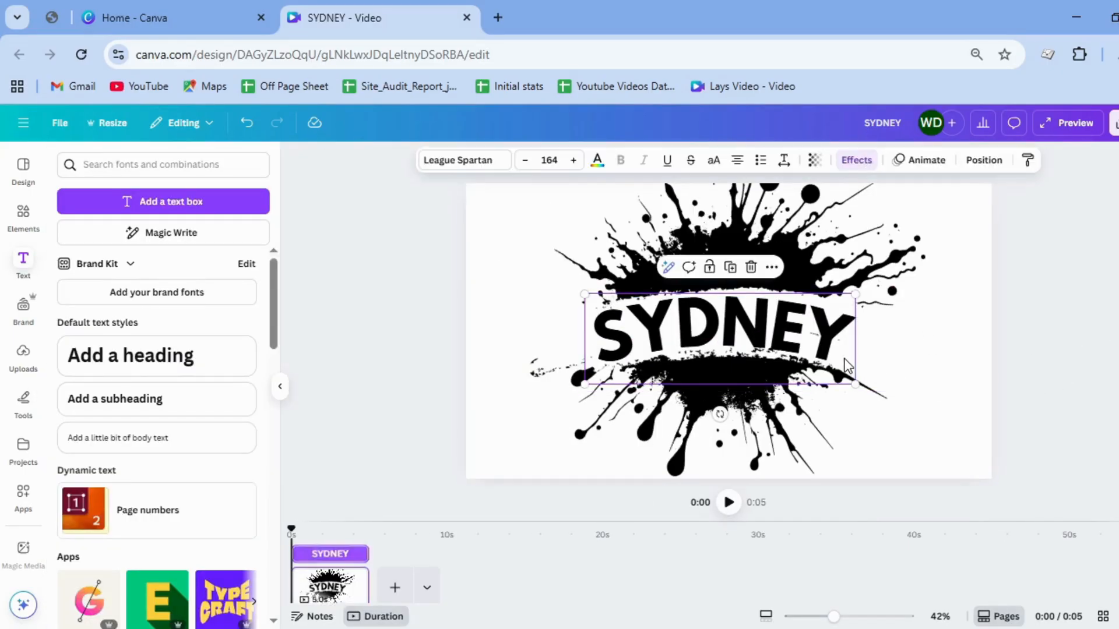
key(Right)
key(Right)
key(Right)
key(Right)
key(Right)
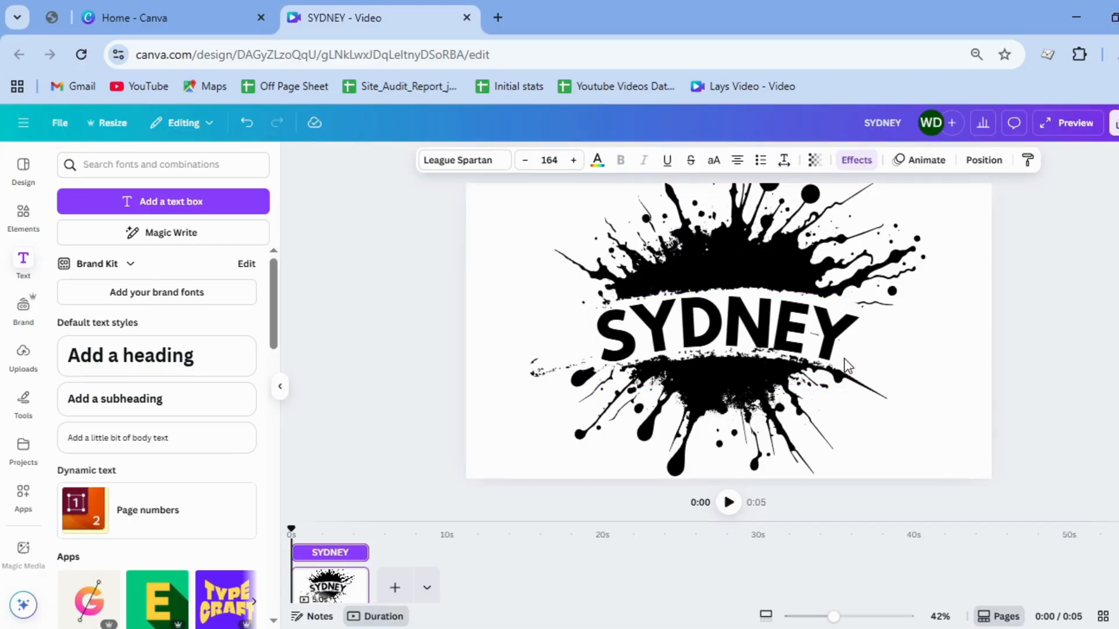
click(1088, 363)
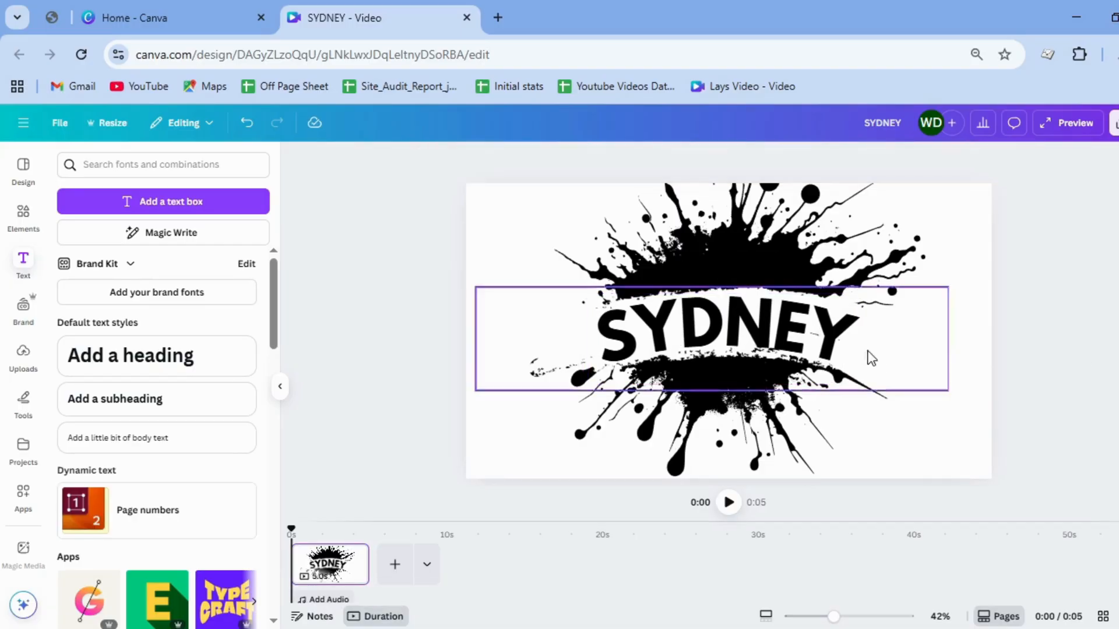
click(775, 347)
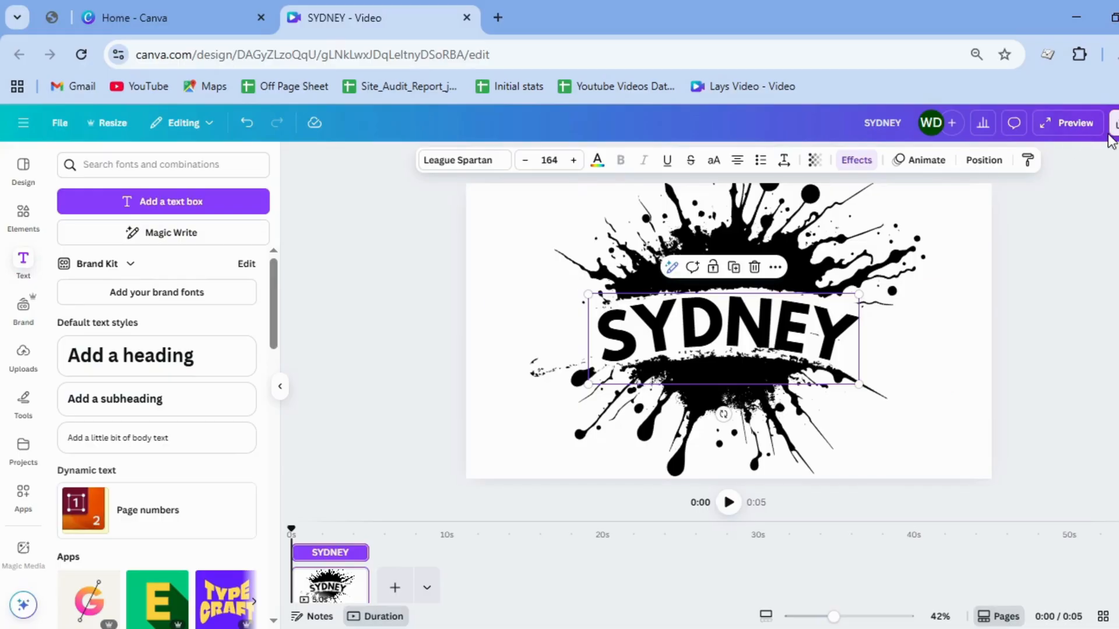
Step: Download the SYDNEY splatter design as a PNG at 1,920 × 1,080 px
click(886, 213)
click(982, 220)
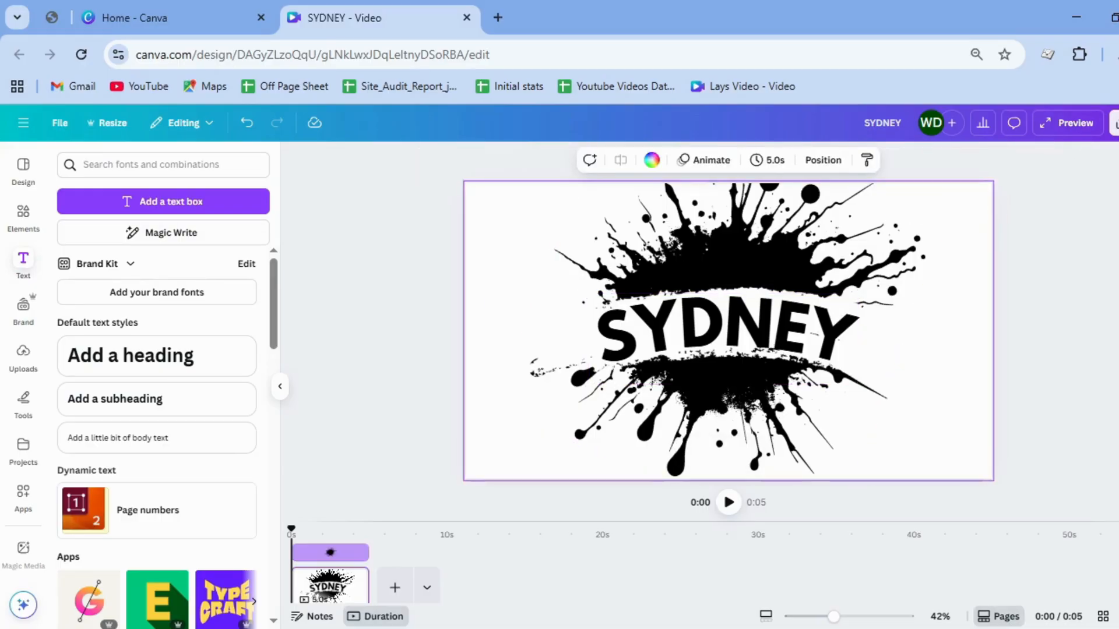
click(939, 408)
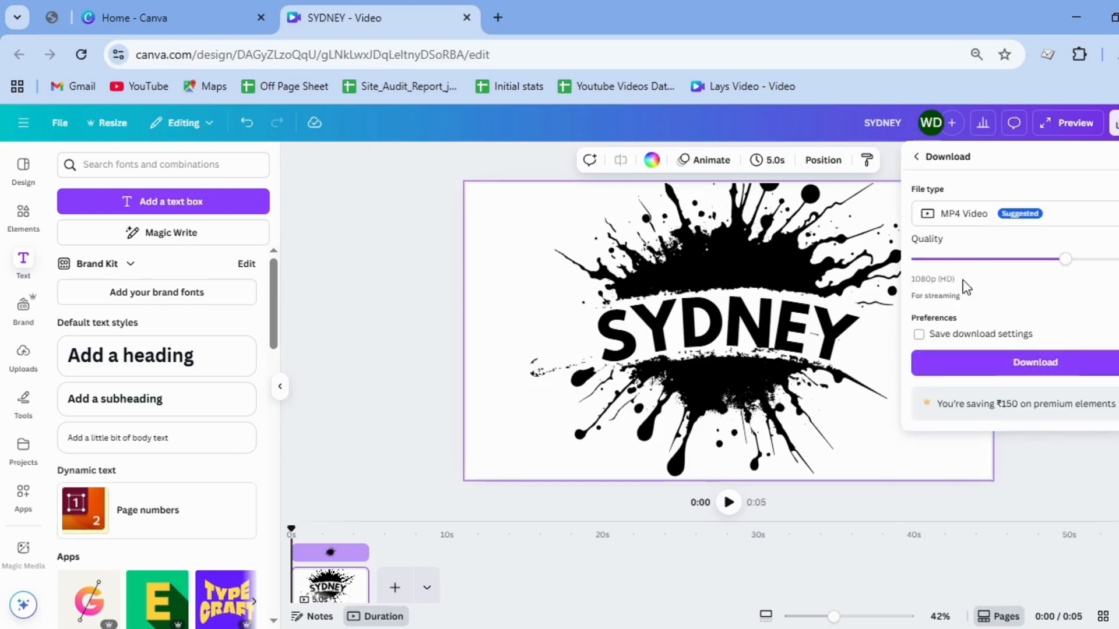
click(962, 216)
click(963, 287)
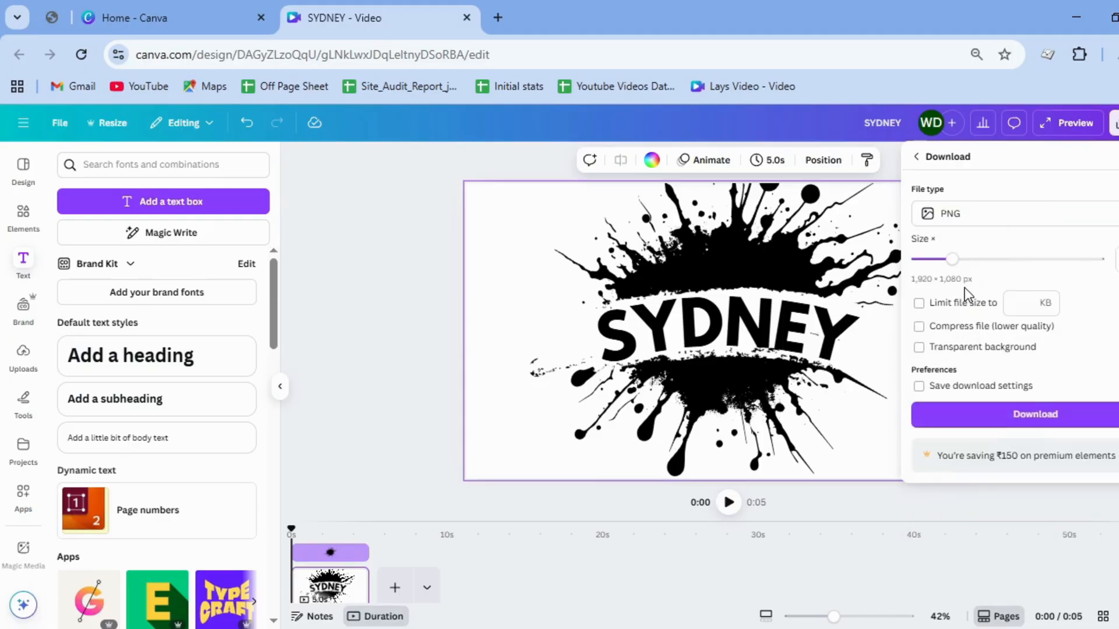
click(986, 421)
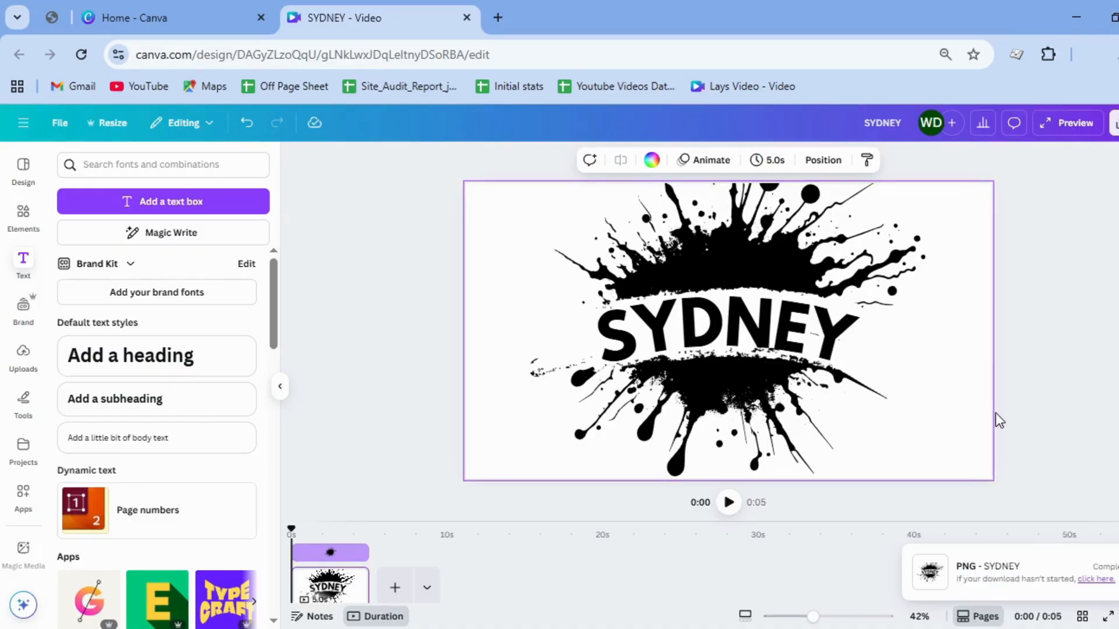
Step: Add a blank second page to the design and search the elements for SYDNEY
click(396, 588)
click(37, 236)
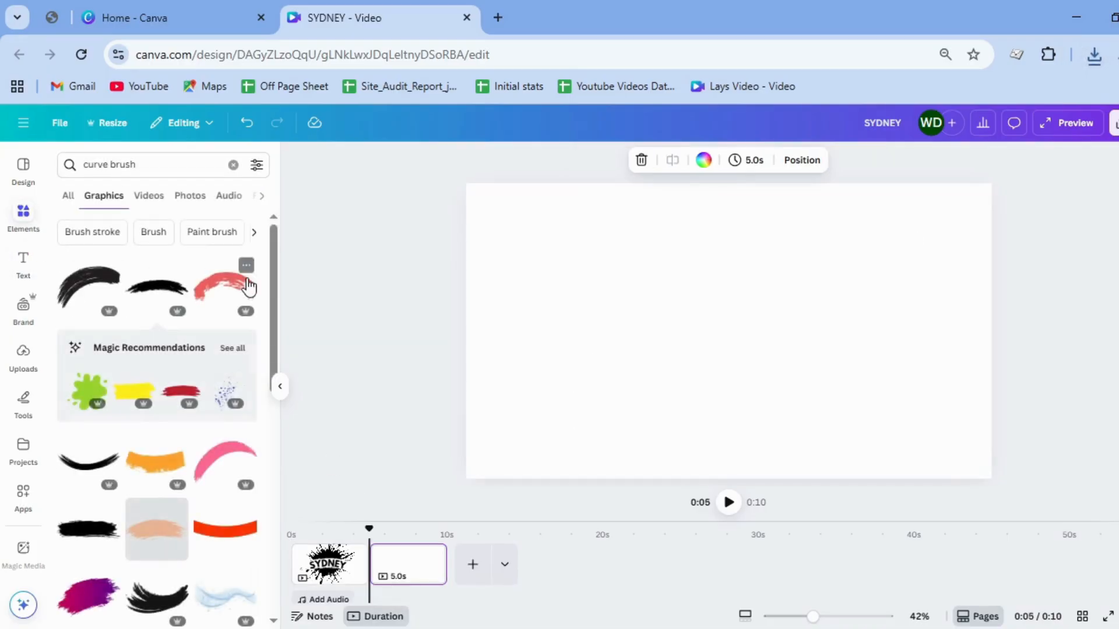
drag(143, 165, 55, 166)
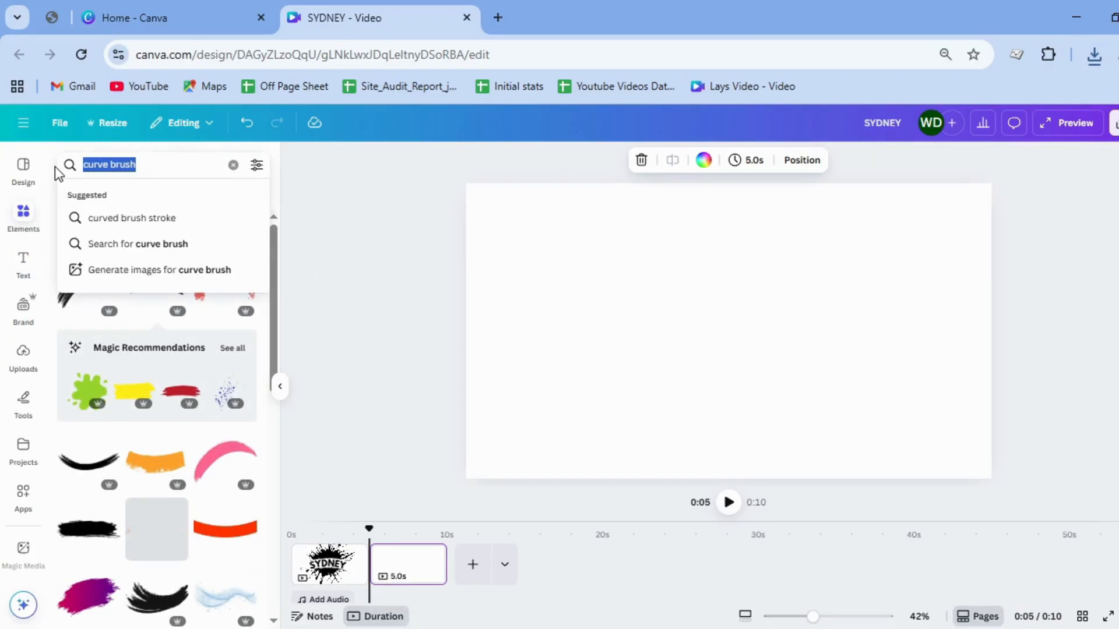
text(SYDB)
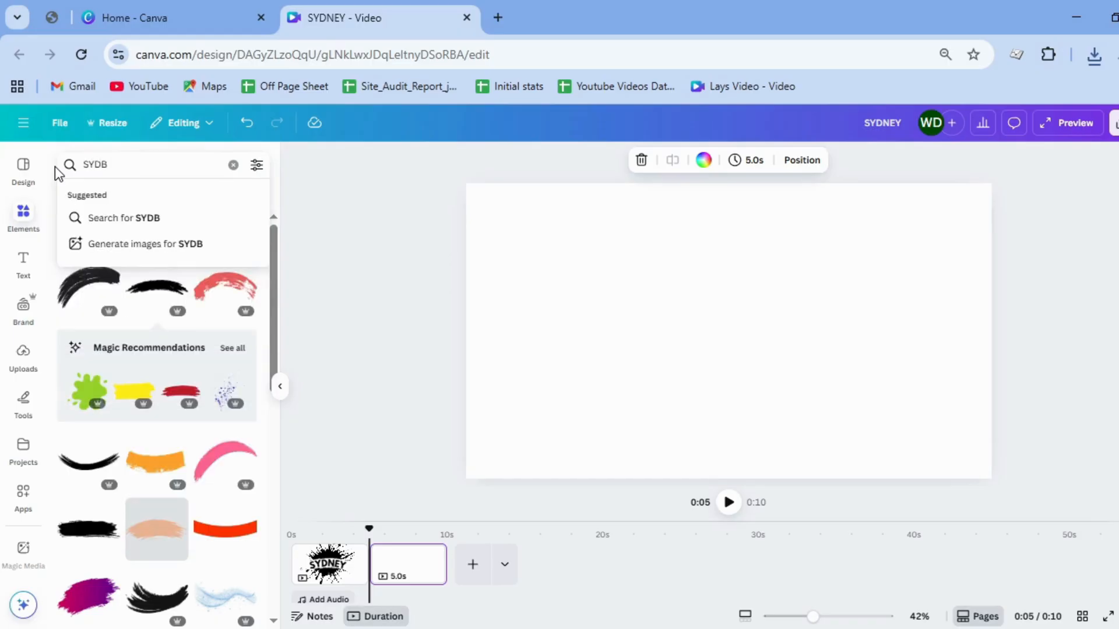
key(BackSpace)
text(NEY)
key(Return)
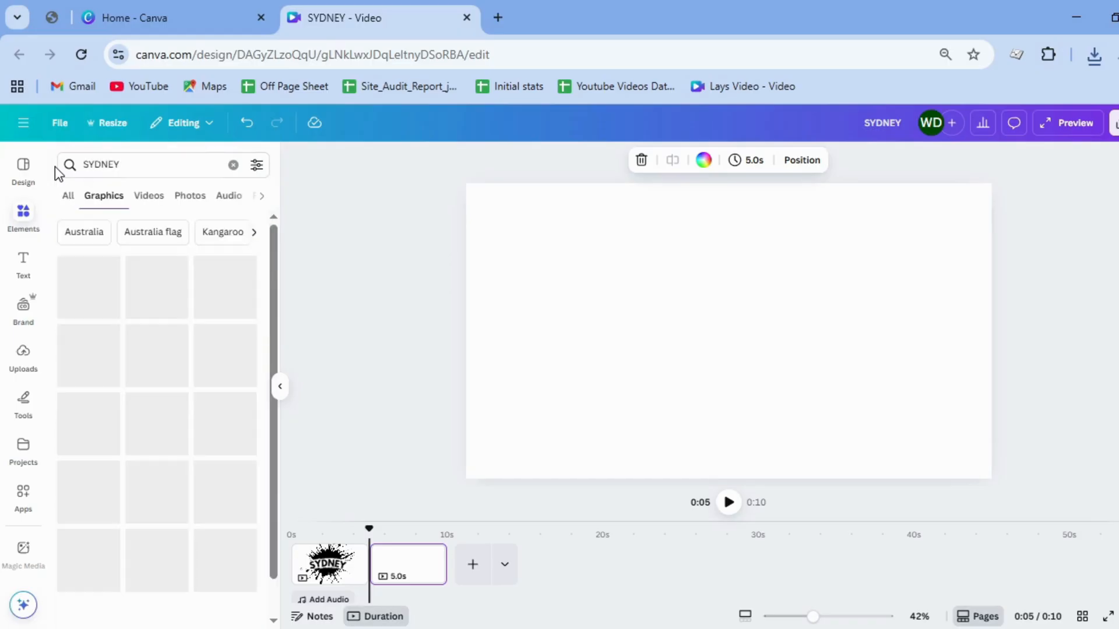
Step: Insert the SYDNEY photo of the lit Opera House in front of the bridge under a blue evening sky
click(188, 196)
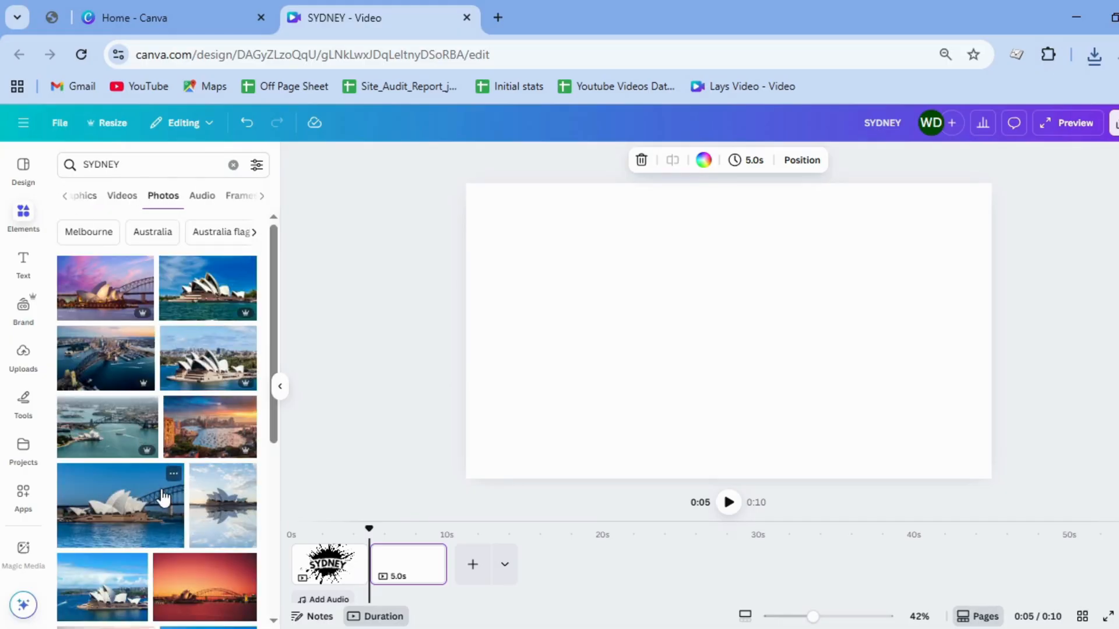
scroll(158, 484, down, 5)
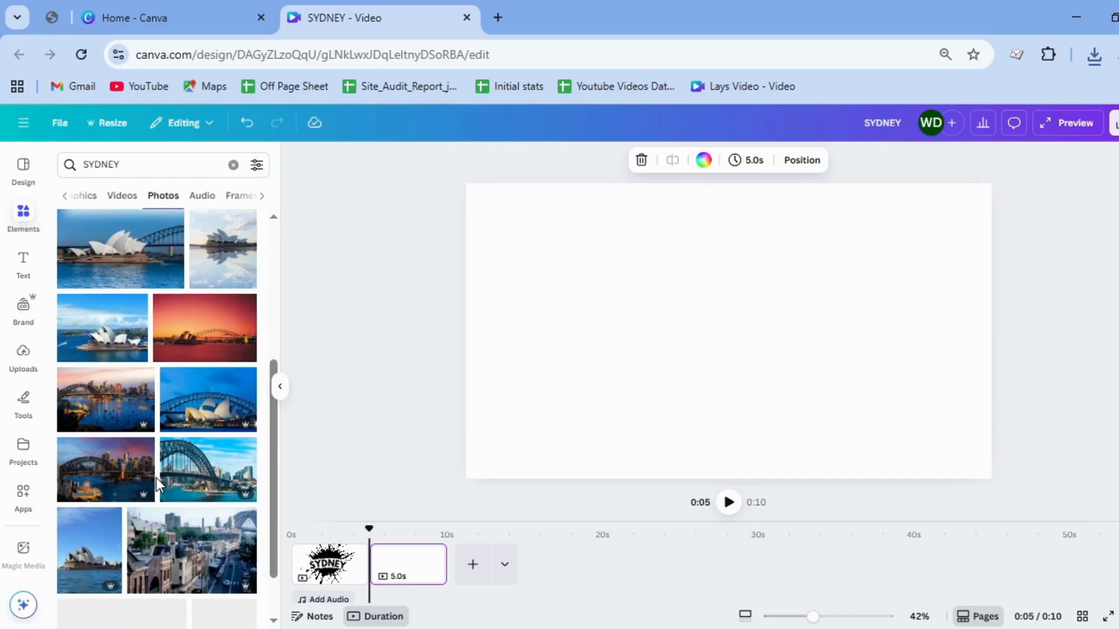
click(192, 428)
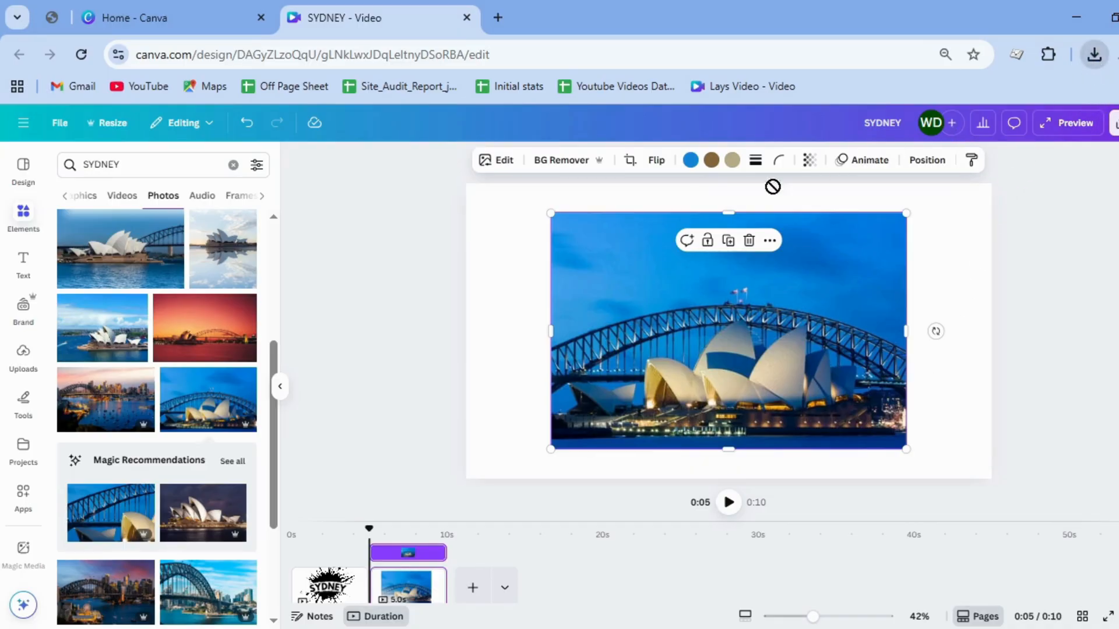
Step: Bring the downloaded SYDNEY PNG onto the second page, placing it at the left and the Opera House photo at the right
key(ctrl+v)
drag(666, 334, 551, 318)
click(814, 344)
drag(813, 350, 873, 349)
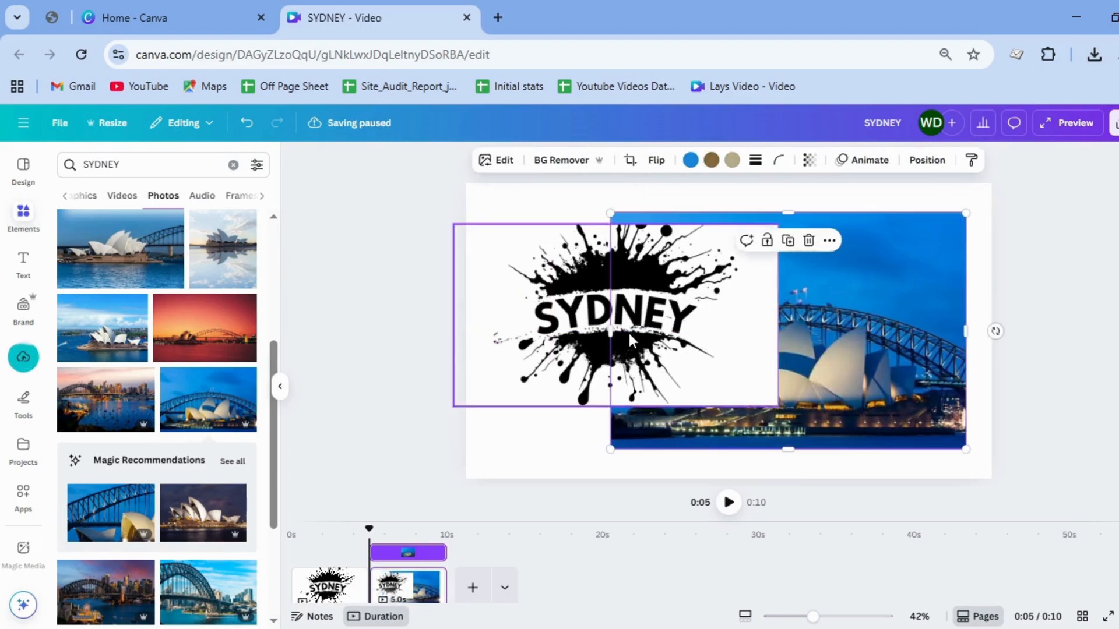
Step: Find the Blend Image app by searching the Canva apps for BLEND and open it
scroll(32, 524, down, 2)
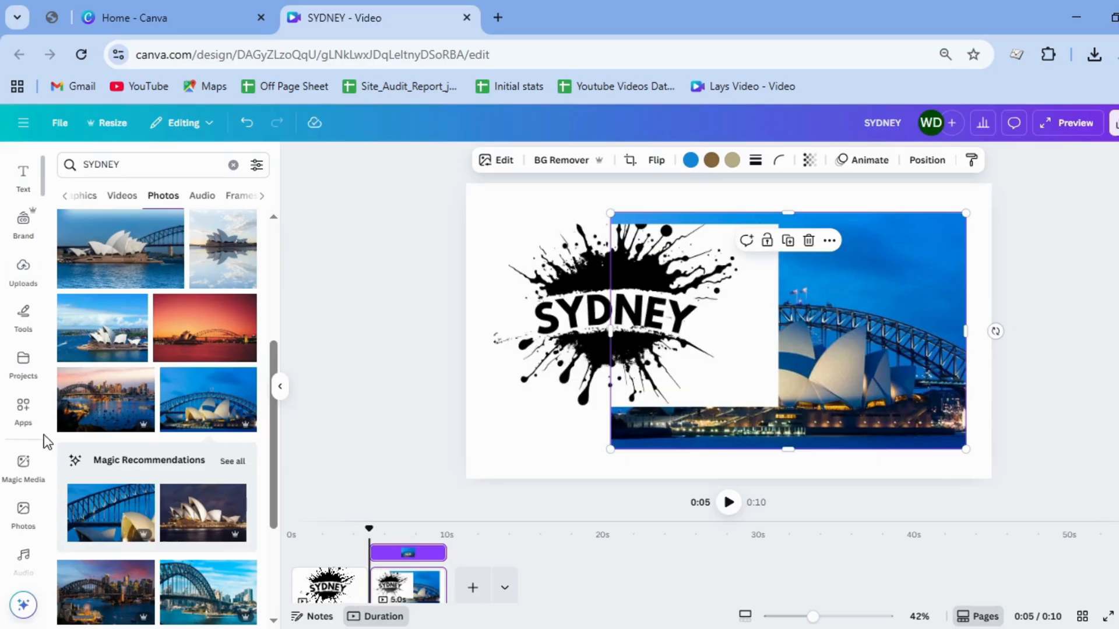
click(33, 427)
click(141, 164)
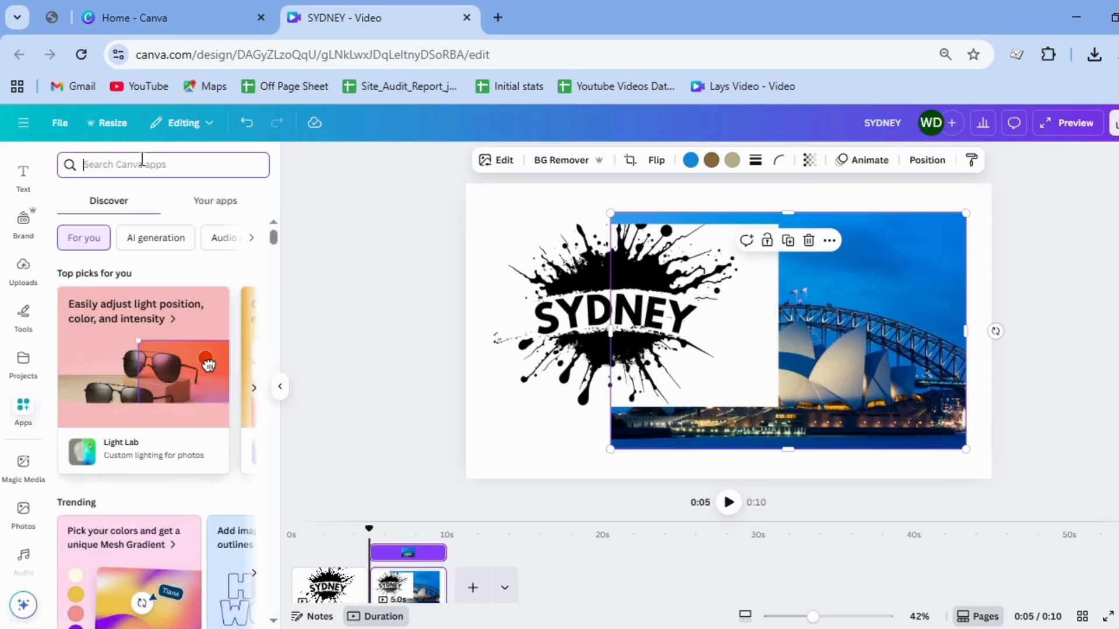
text(BLEN)
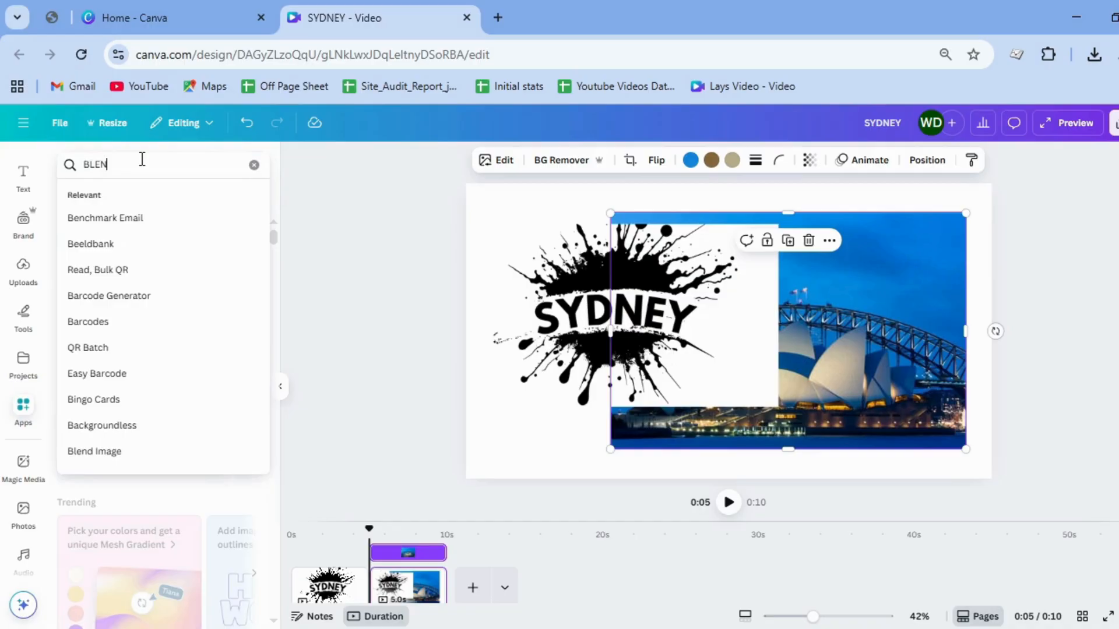
text(D)
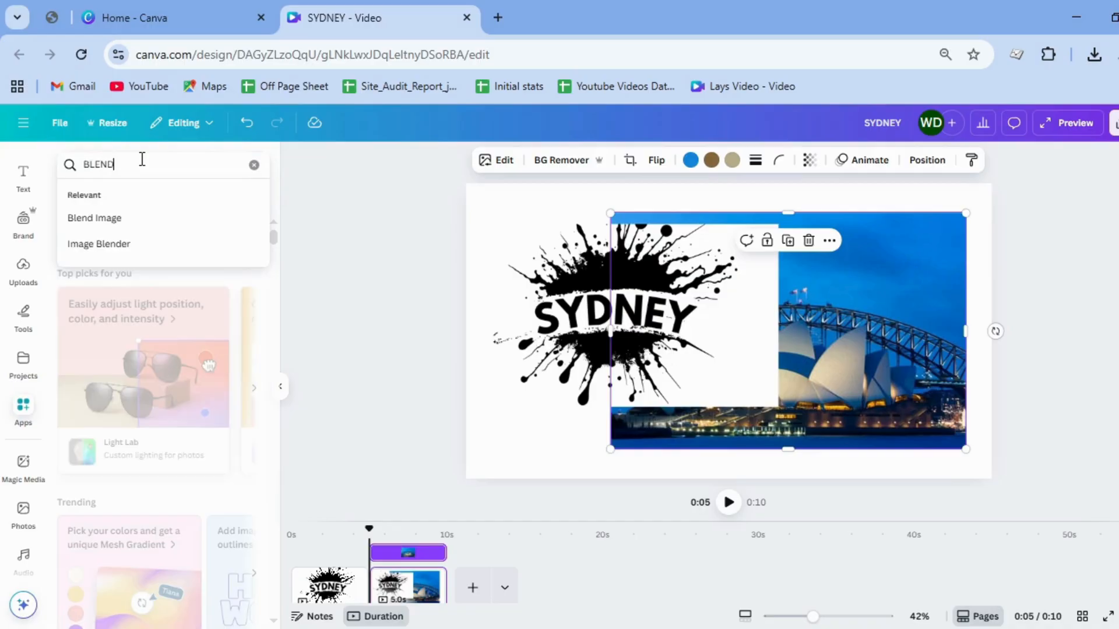
click(133, 219)
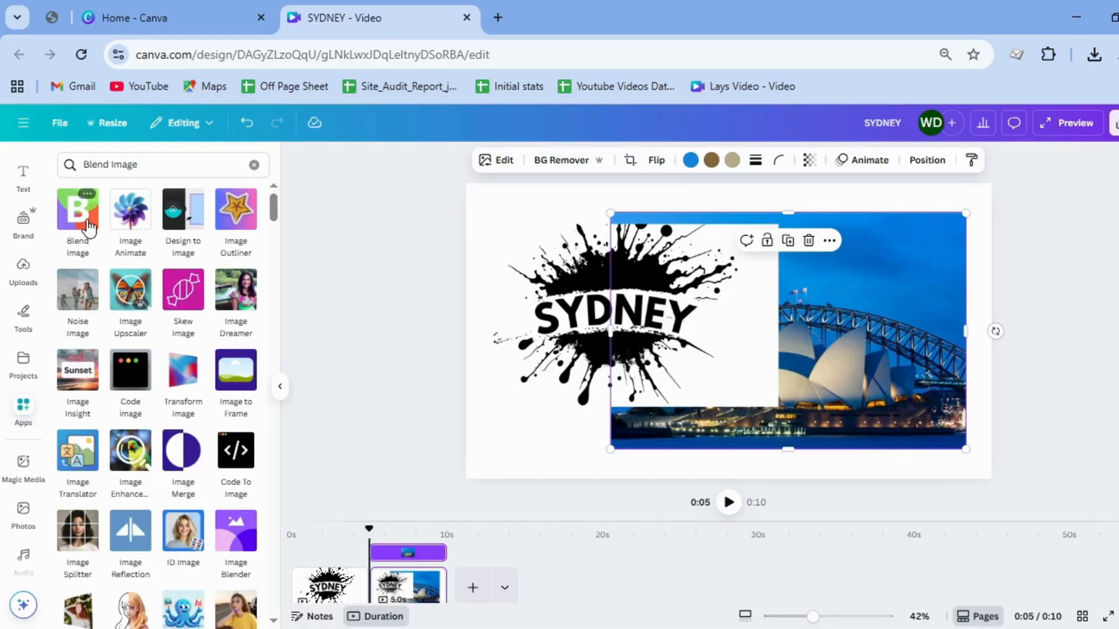
click(87, 226)
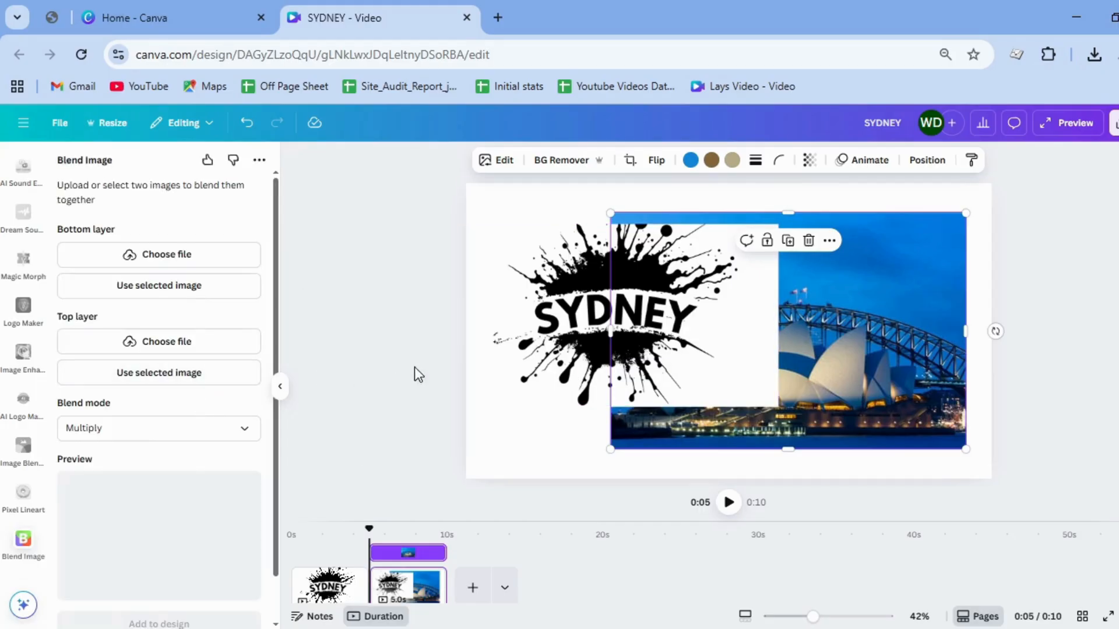
Step: Use the SYDNEY splatter image as the blend's top layer and the Opera House photo as its bottom layer
click(515, 338)
click(174, 378)
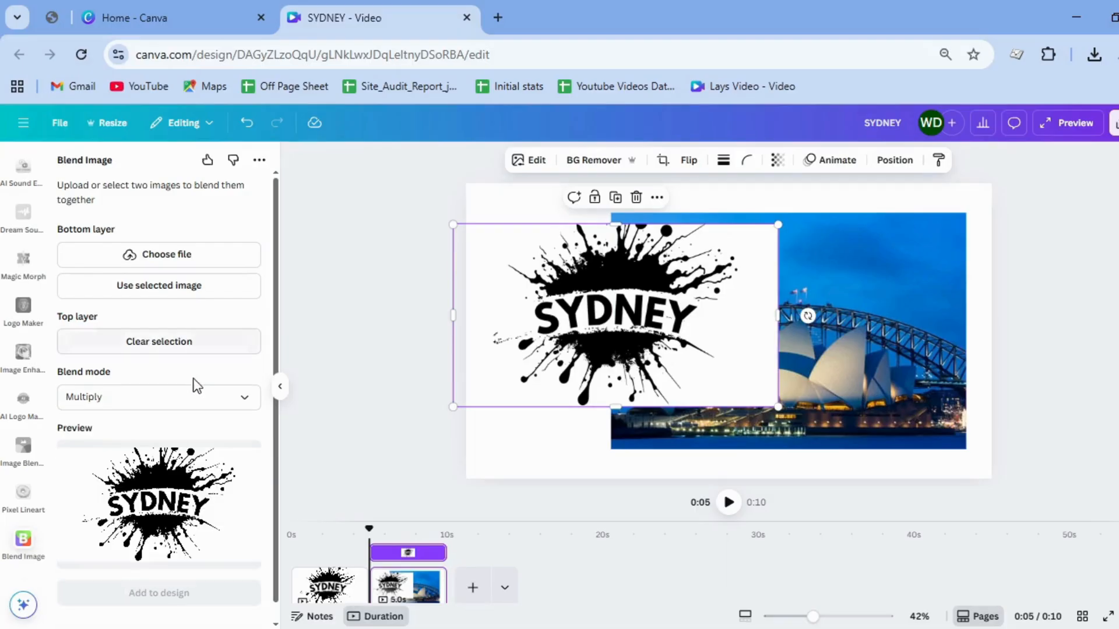
click(807, 371)
click(255, 293)
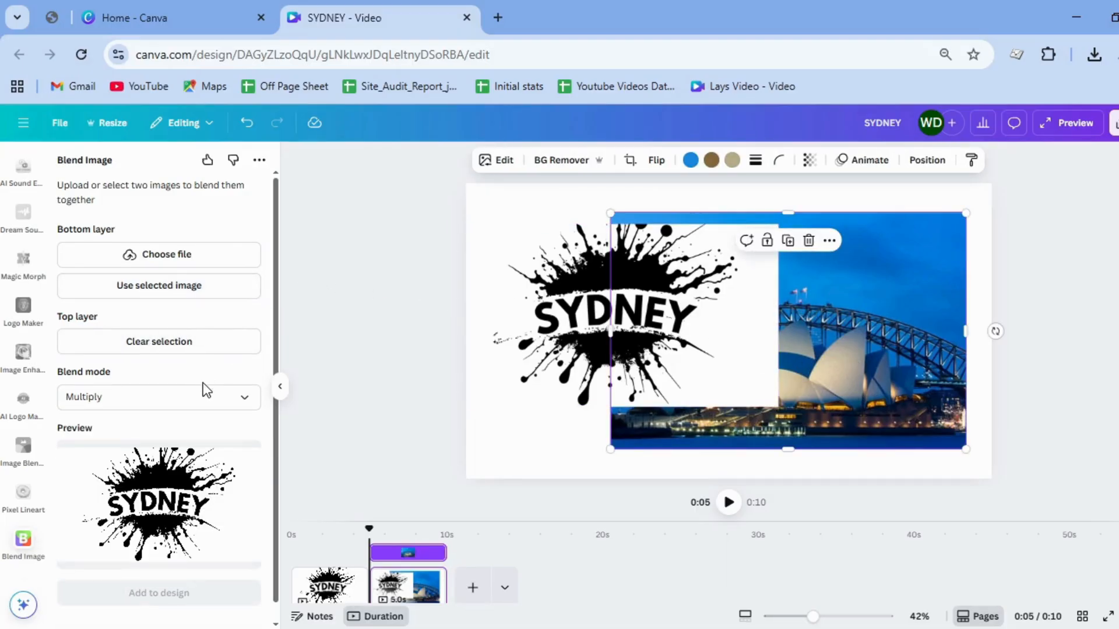
Step: Set the blend mode to Screen and add the blended image to the second page
click(170, 379)
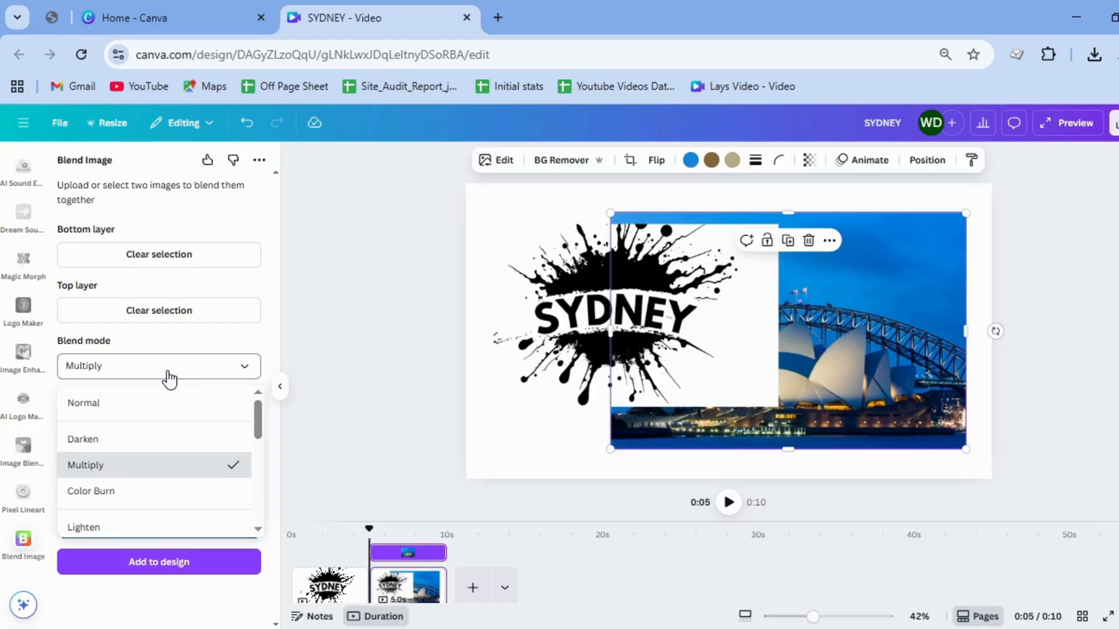
scroll(154, 455, down, 3)
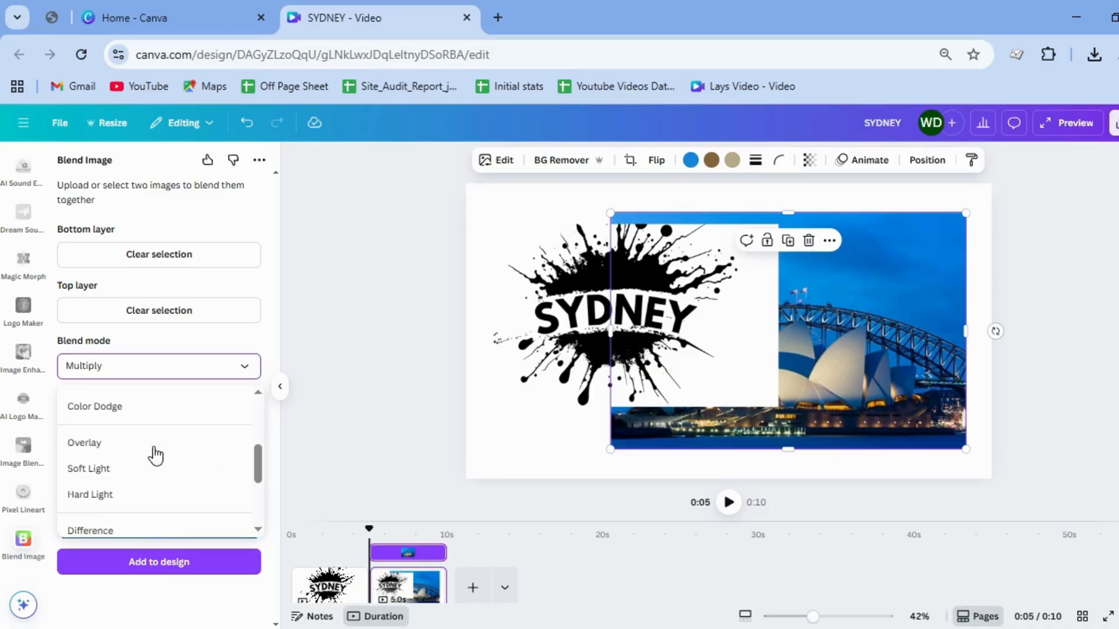
scroll(155, 454, up, 3)
click(150, 463)
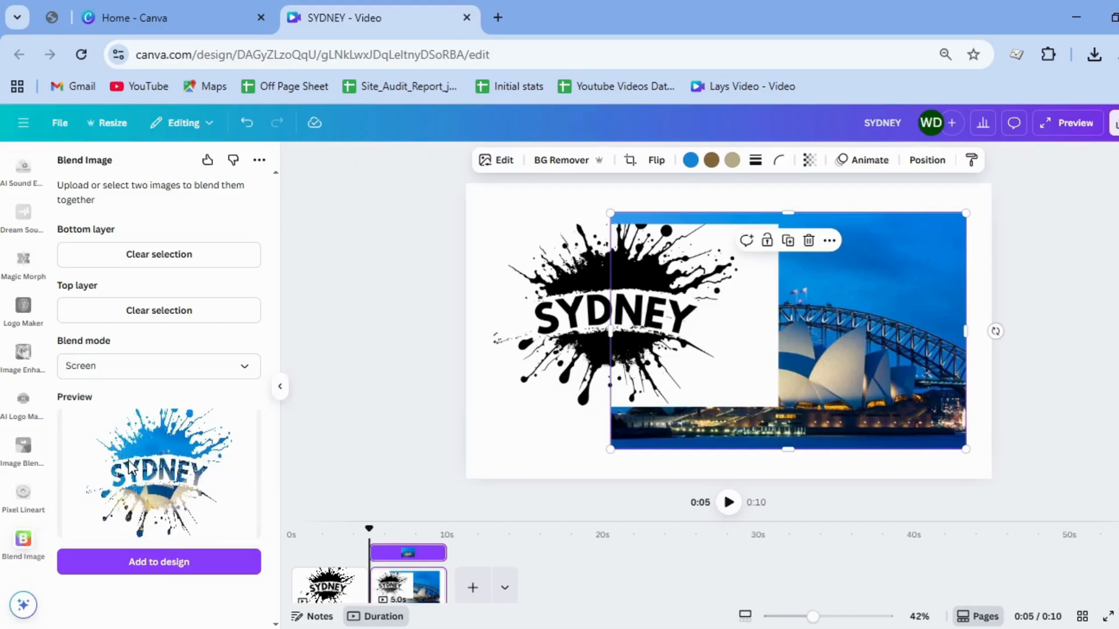
click(202, 570)
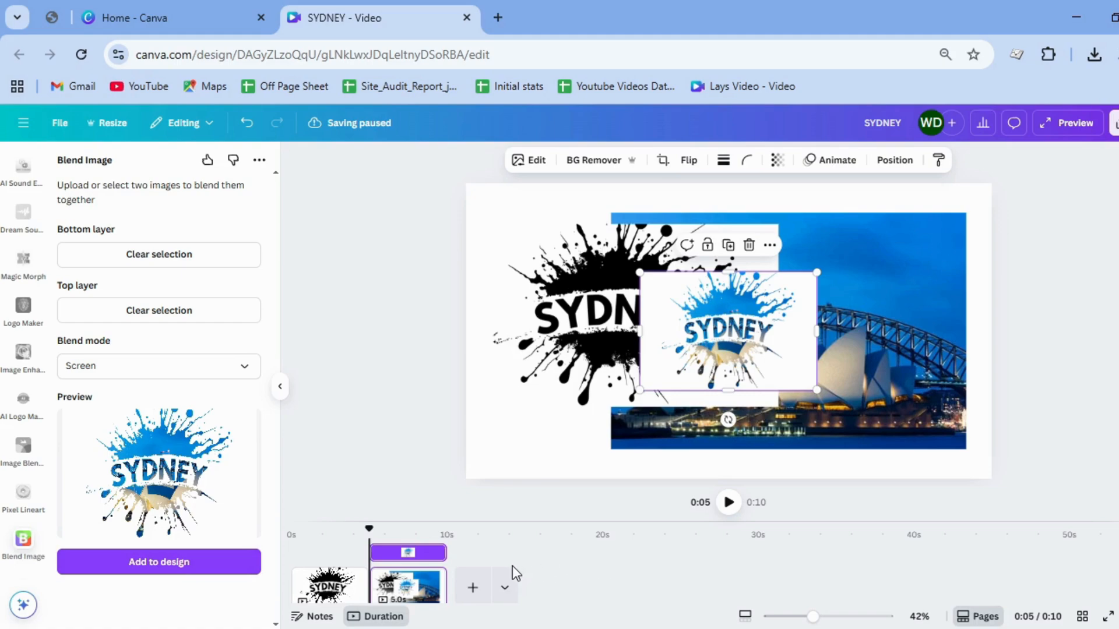
Step: Add a third page, insert the blended SYDNEY image there, and enlarge it from the upper-left corner to fill the page
click(472, 587)
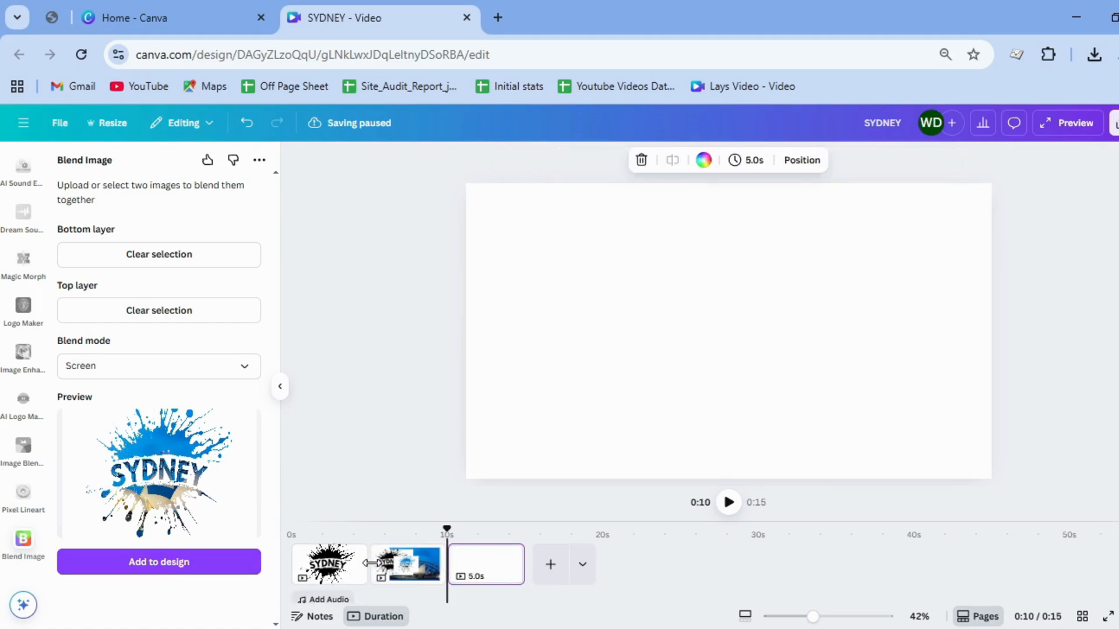
click(170, 566)
drag(712, 366, 536, 277)
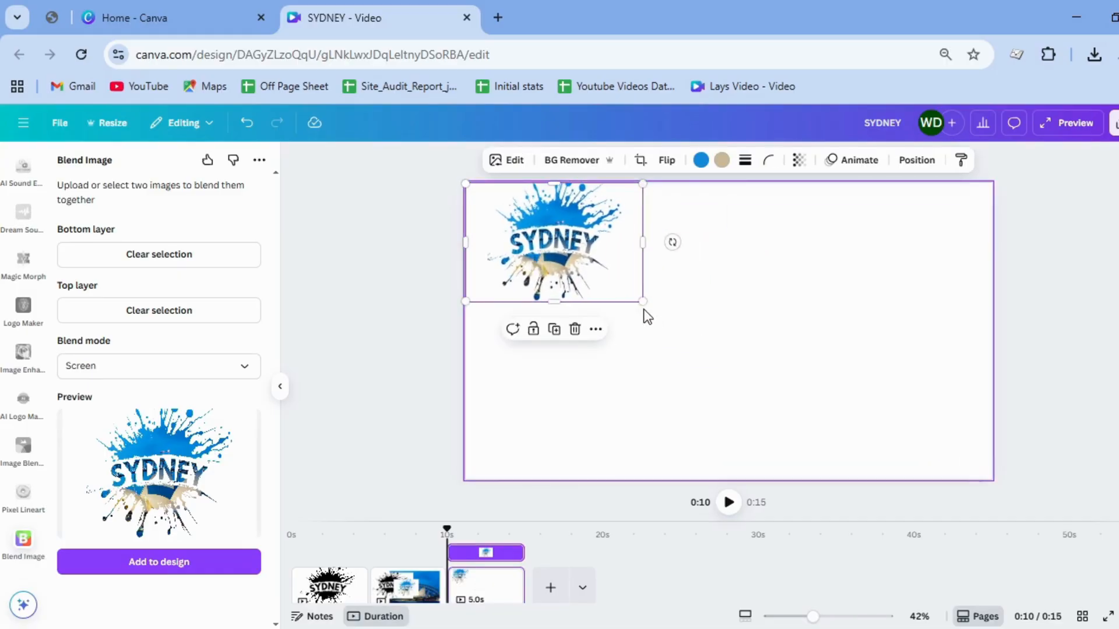
drag(643, 303, 977, 442)
drag(1015, 452, 1047, 454)
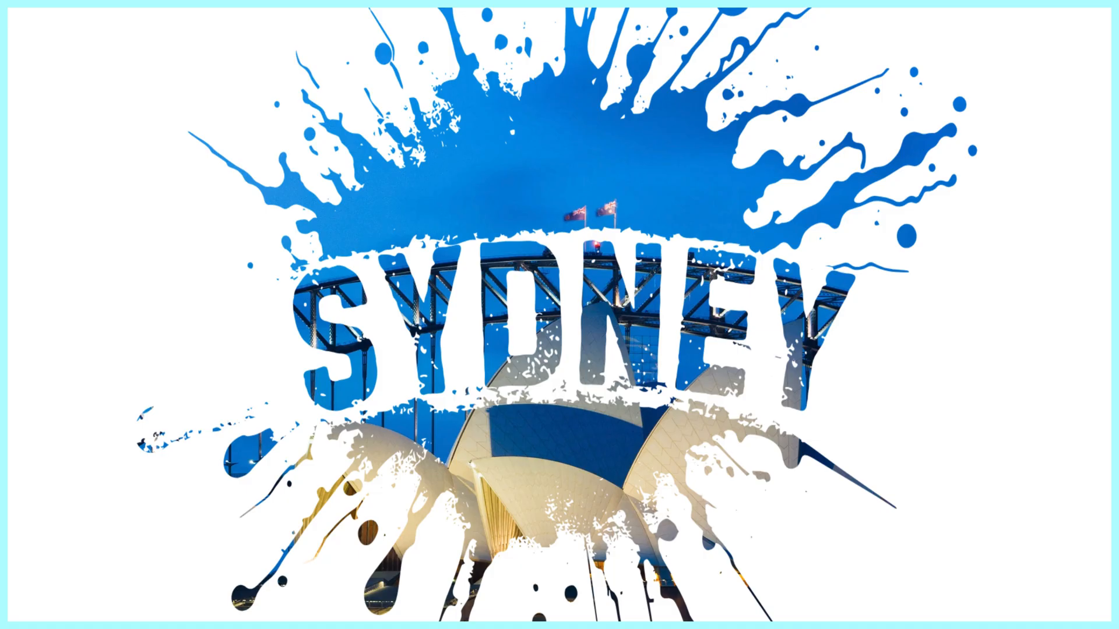